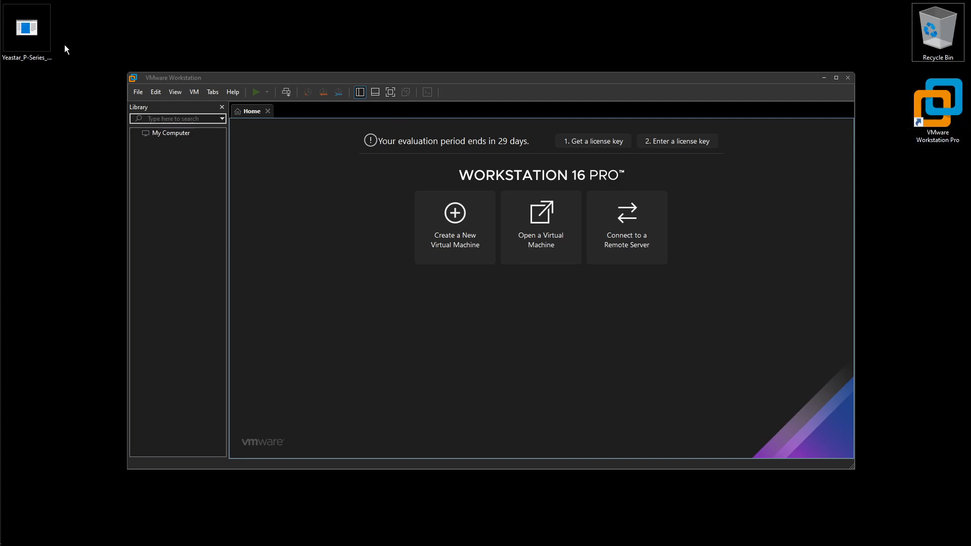
# Move the Yeastar P-Series zip on the desktop below the VMware Workstation Pro shortcut
pyautogui.moveTo(26, 30); pyautogui.dragTo(936, 187)
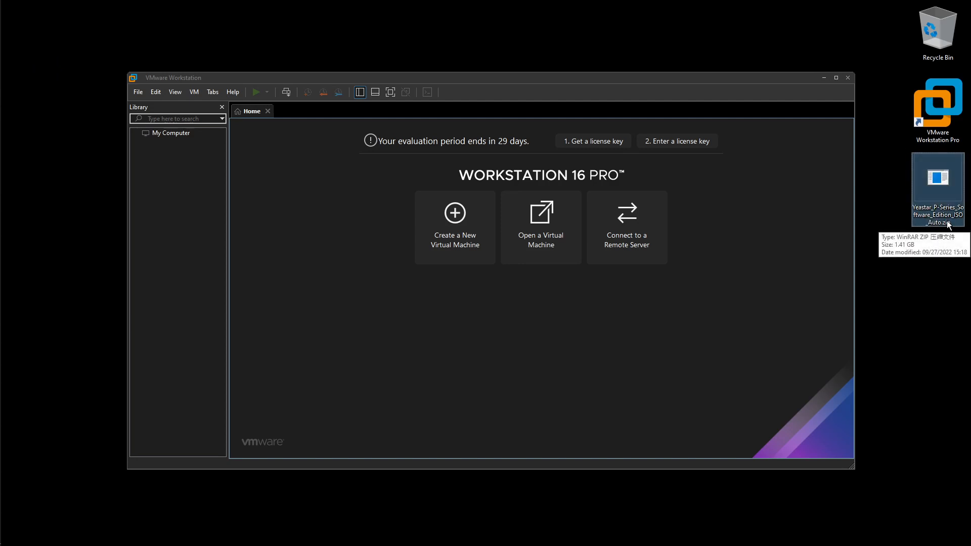
pyautogui.click(877, 179)
pyautogui.click(784, 218)
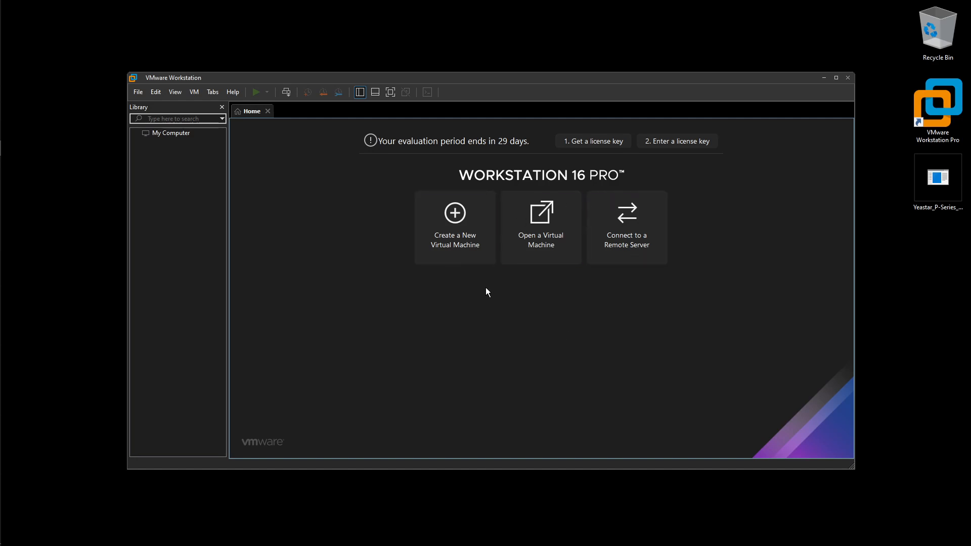
# Start a Typical new virtual machine with 'I will install the operating system later'
pyautogui.click(459, 227)
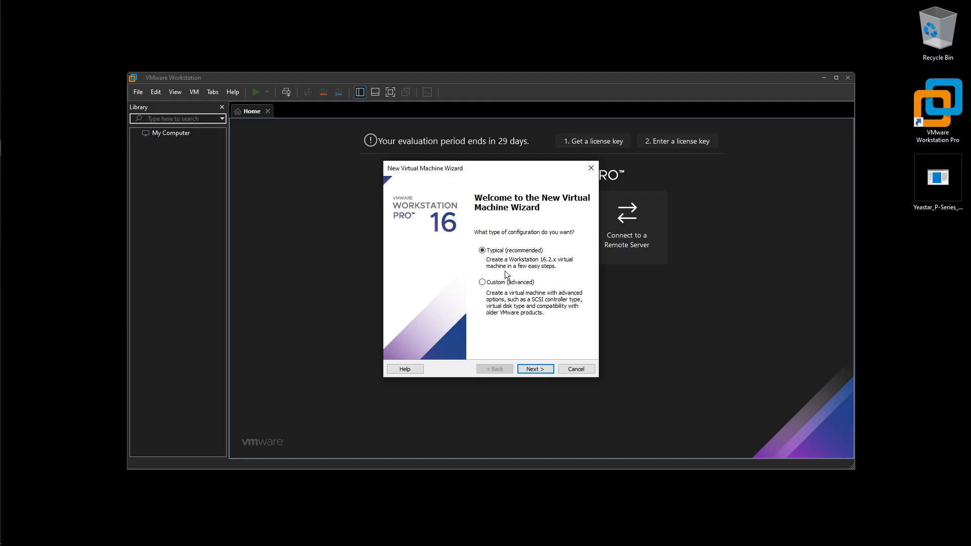
pyautogui.click(535, 369)
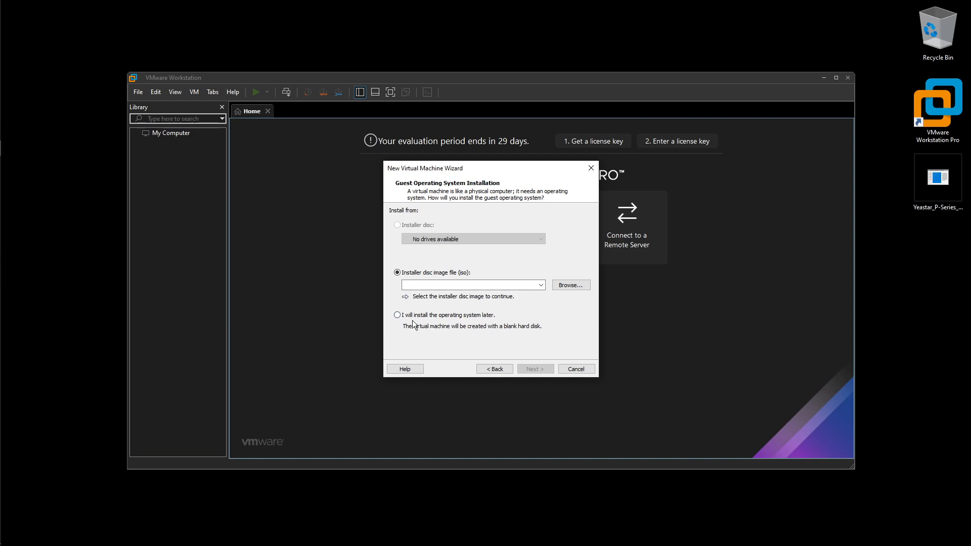
pyautogui.click(397, 315)
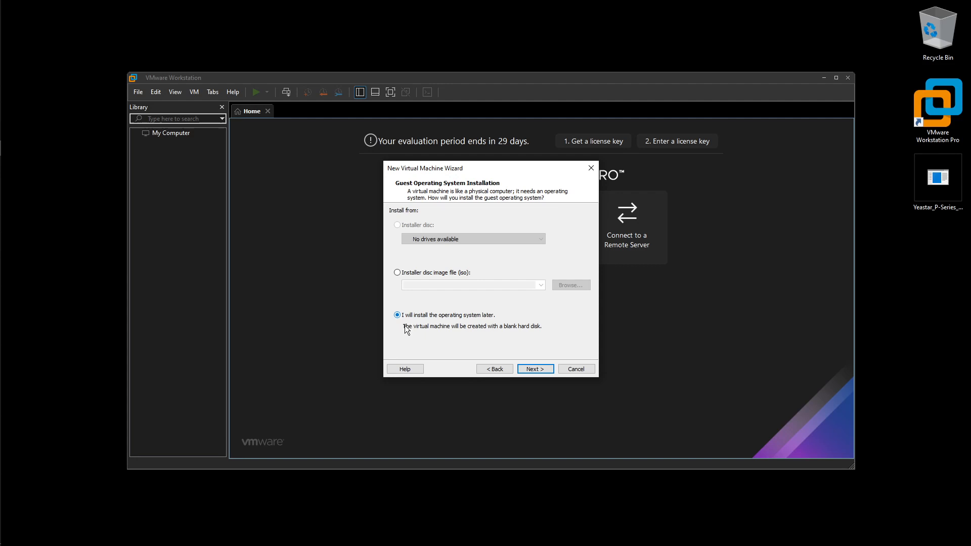
pyautogui.click(524, 370)
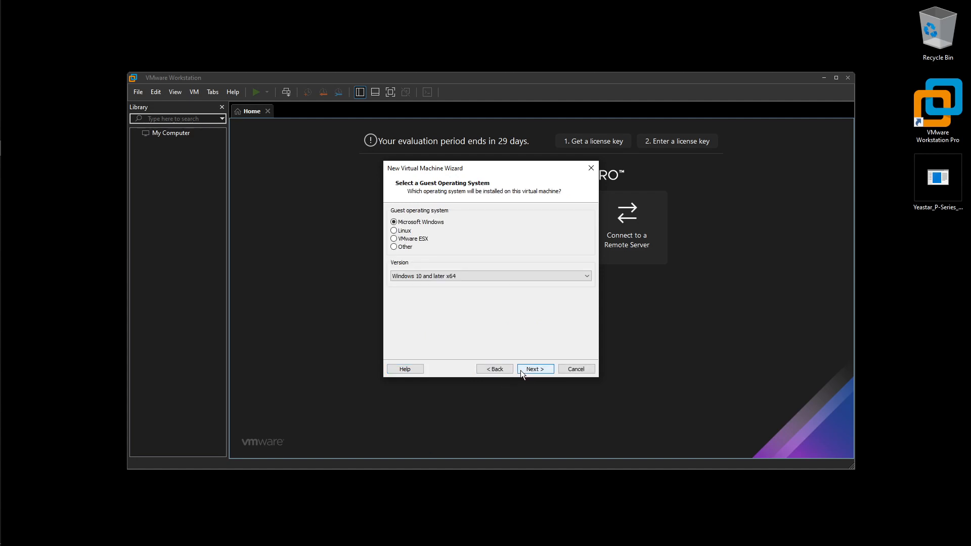
# Choose Linux with version Ubuntu 64-bit as the guest operating system
pyautogui.click(395, 232)
pyautogui.click(440, 275)
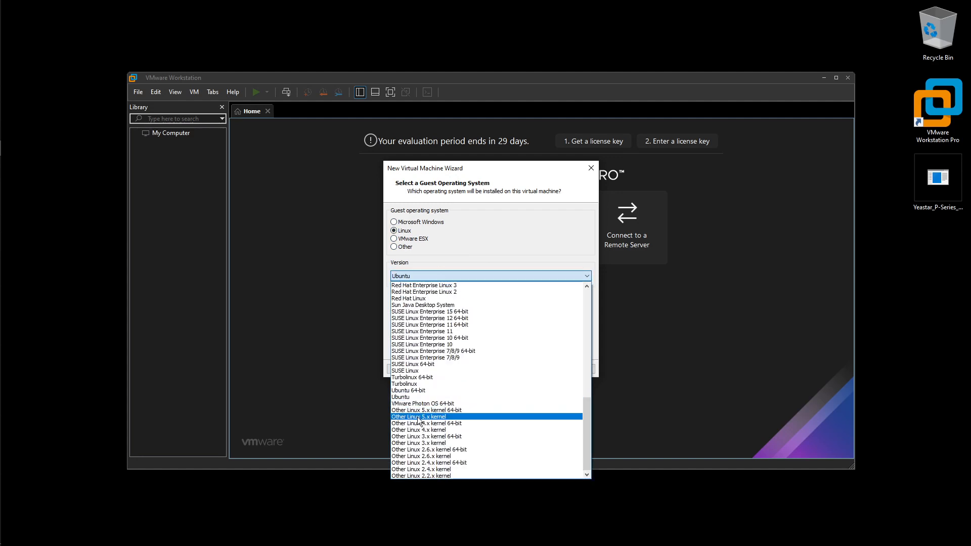
pyautogui.click(454, 391)
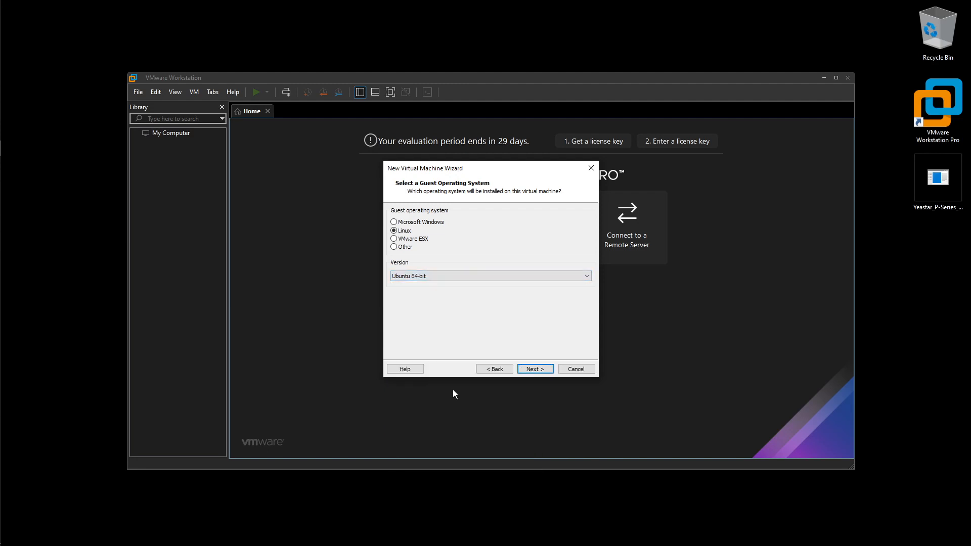
pyautogui.click(526, 369)
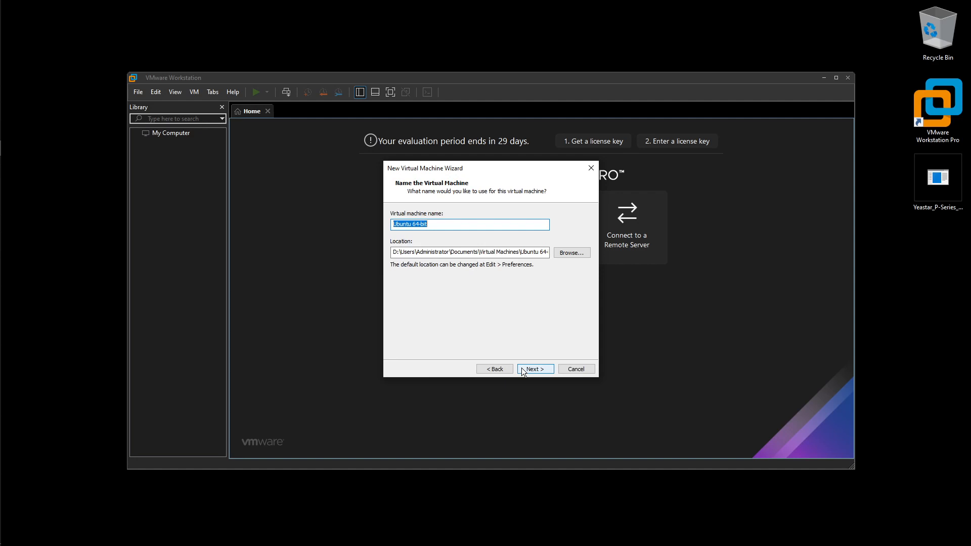
# Append '(P-Series)' so the virtual machine is named 'Ubuntu 64-bit (P-Series)'
pyautogui.click(465, 226)
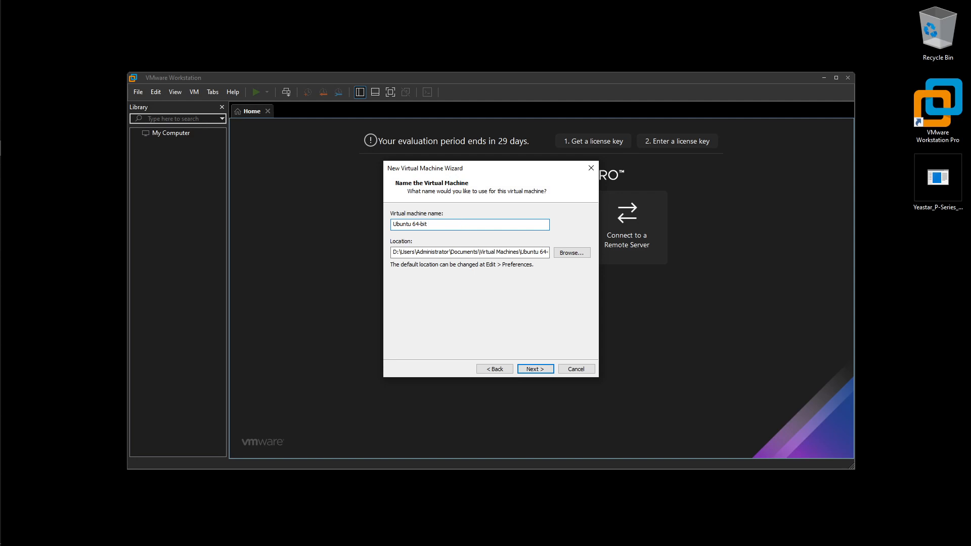
pyautogui.write('P')
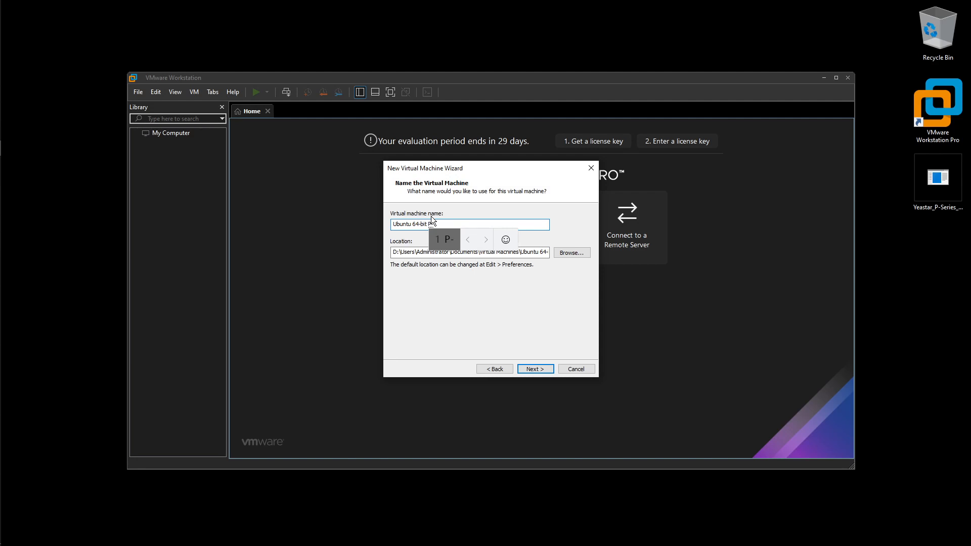
pyautogui.write('-Series')
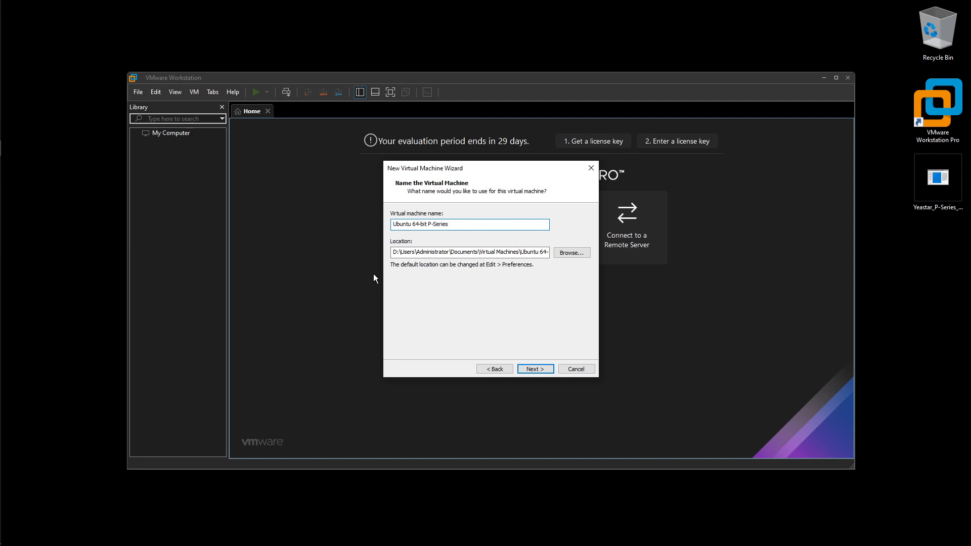
pyautogui.click(429, 225)
# Set the maximum disk size to 40 GB and finish the wizard
pyautogui.click(545, 368)
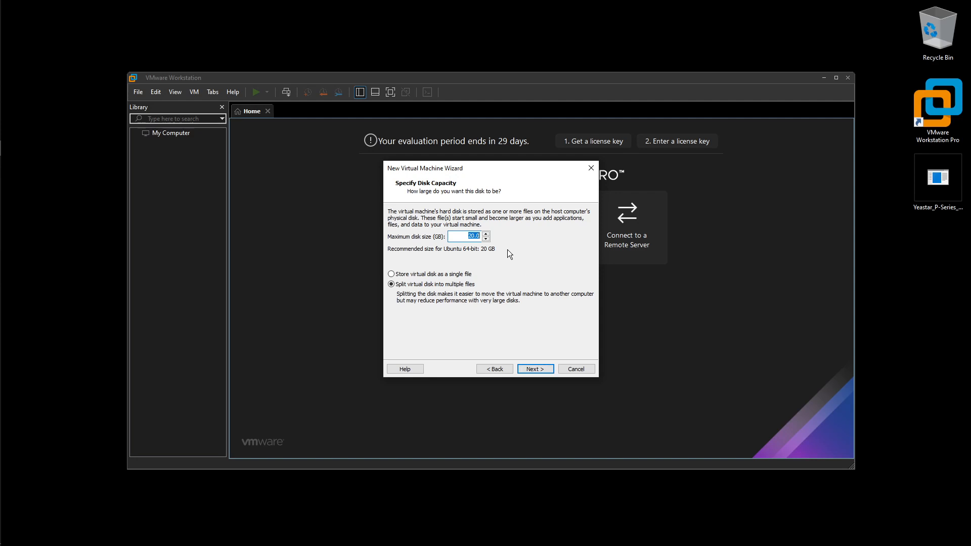
pyautogui.click(485, 234)
pyautogui.write('40')
pyautogui.click(533, 367)
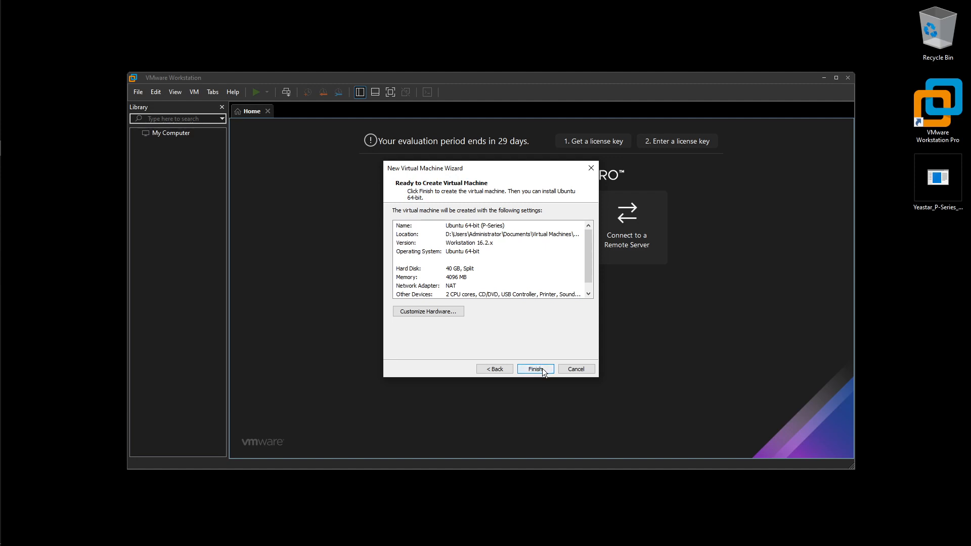
pyautogui.click(543, 368)
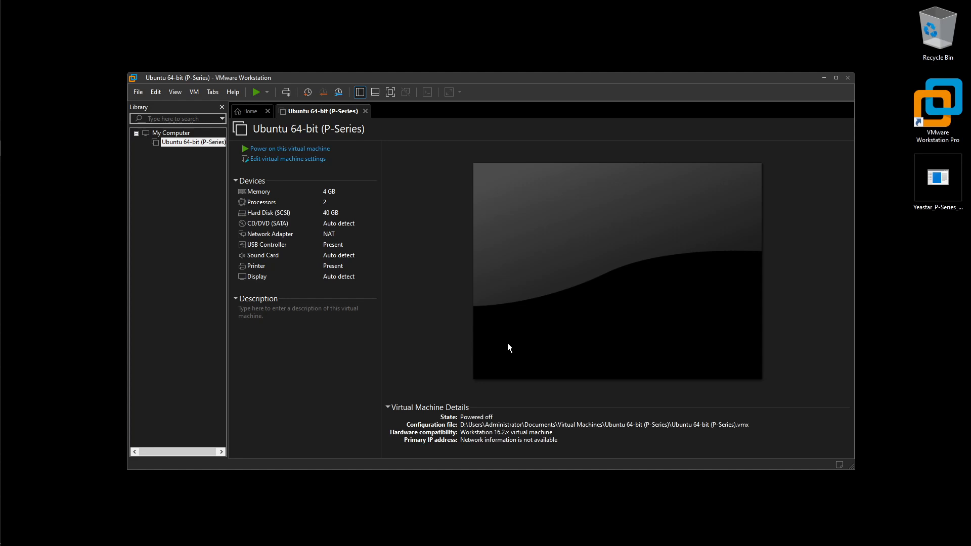
# Select Ubuntu 64-bit (P-Series) in the Library to show its powered-off summary
pyautogui.click(183, 144)
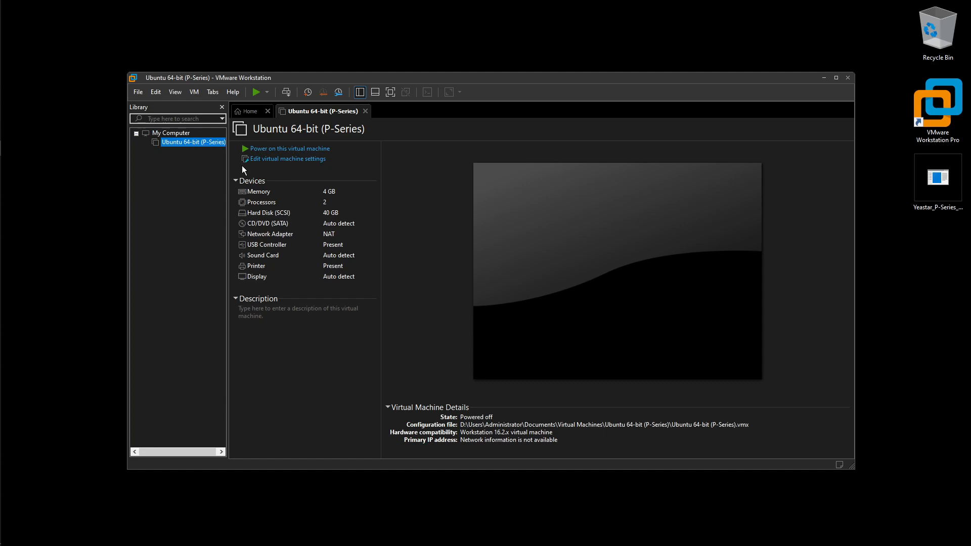
# In the machine's settings, switch the CD/DVD (SATA) drive to 'Use ISO image file'
pyautogui.click(300, 160)
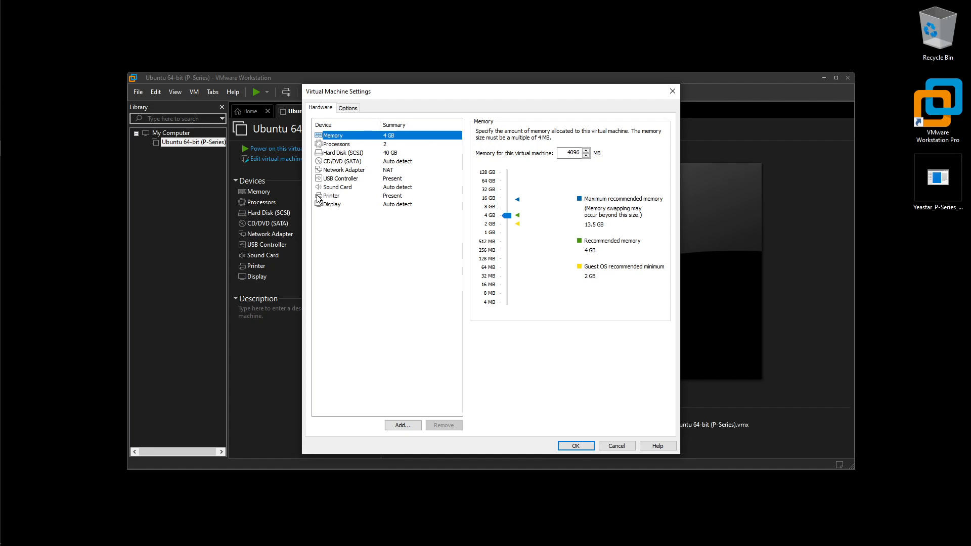
pyautogui.click(353, 156)
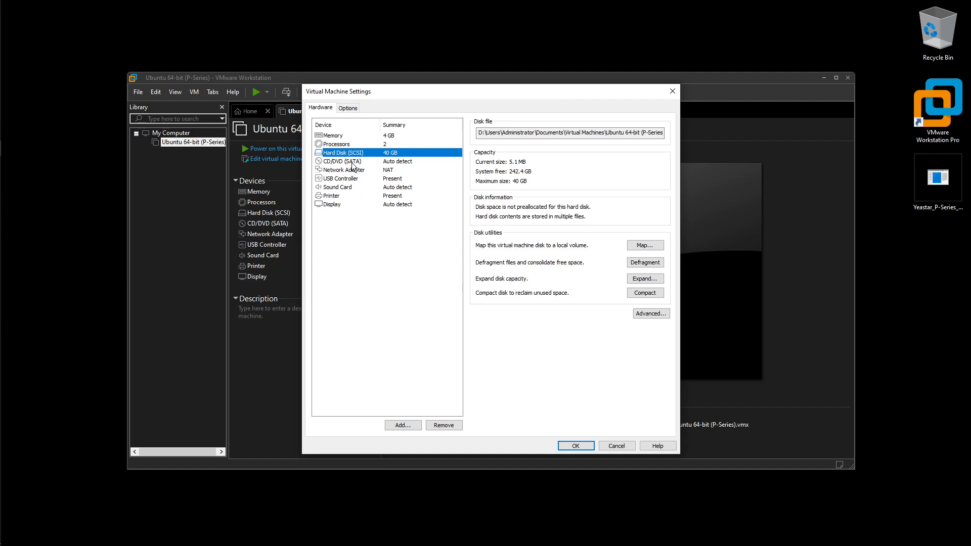
pyautogui.click(352, 162)
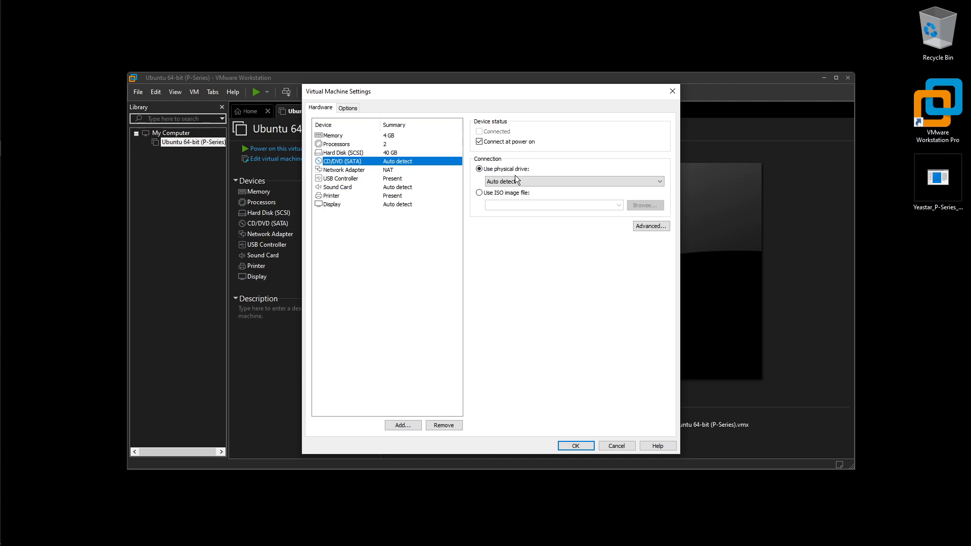
pyautogui.click(479, 193)
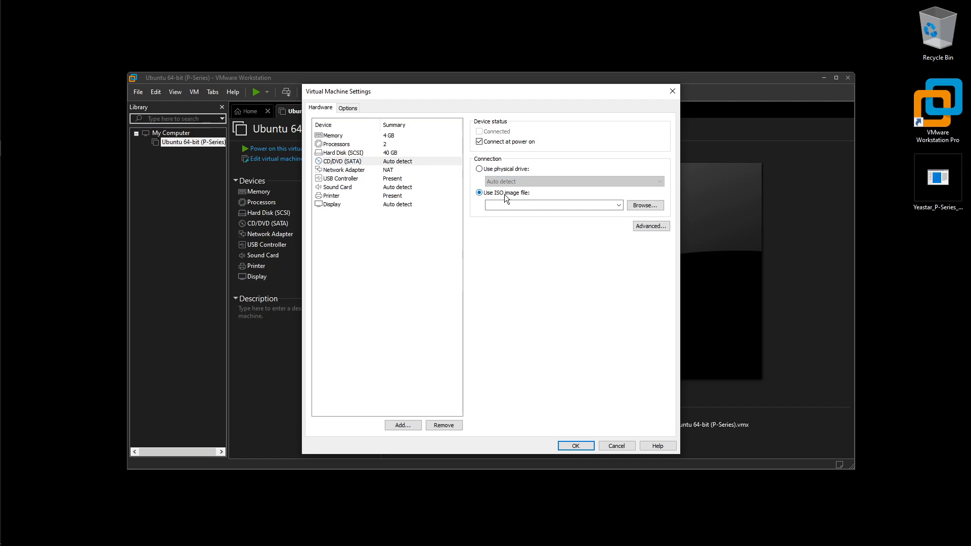
# Pick Yeastar_P-Series_Software_Edition_ISO_Auto.zip from the Desktop, using All files (*.*), as the image
pyautogui.click(651, 205)
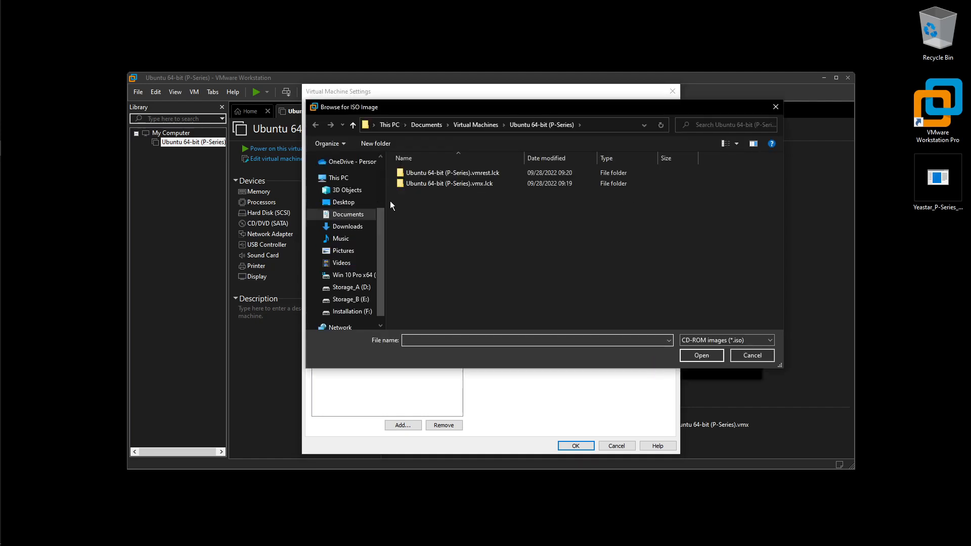
pyautogui.click(356, 202)
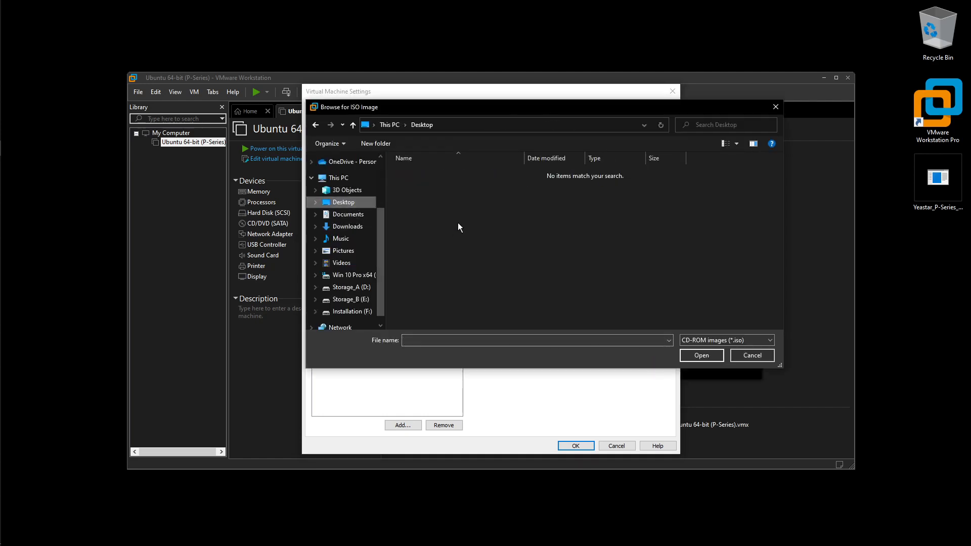
pyautogui.click(354, 214)
pyautogui.click(767, 356)
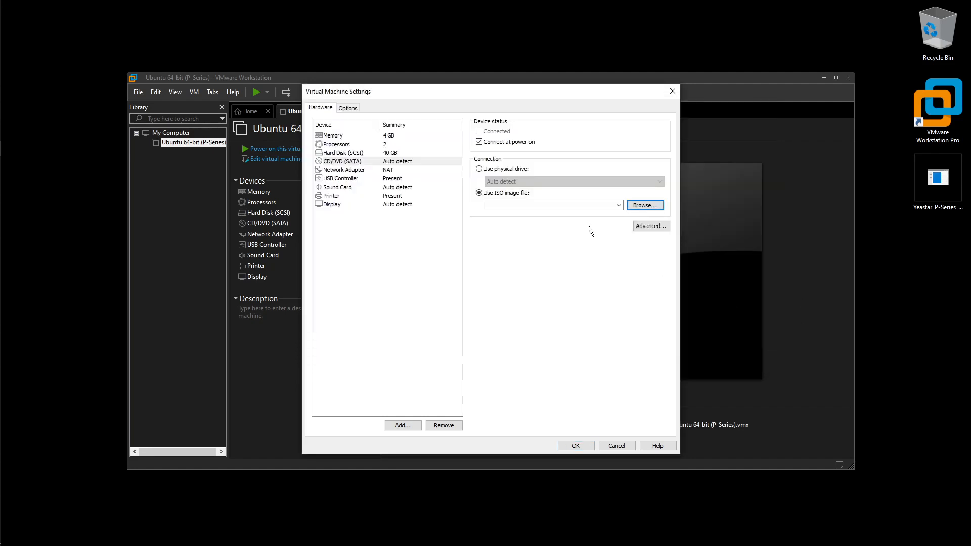
pyautogui.click(644, 205)
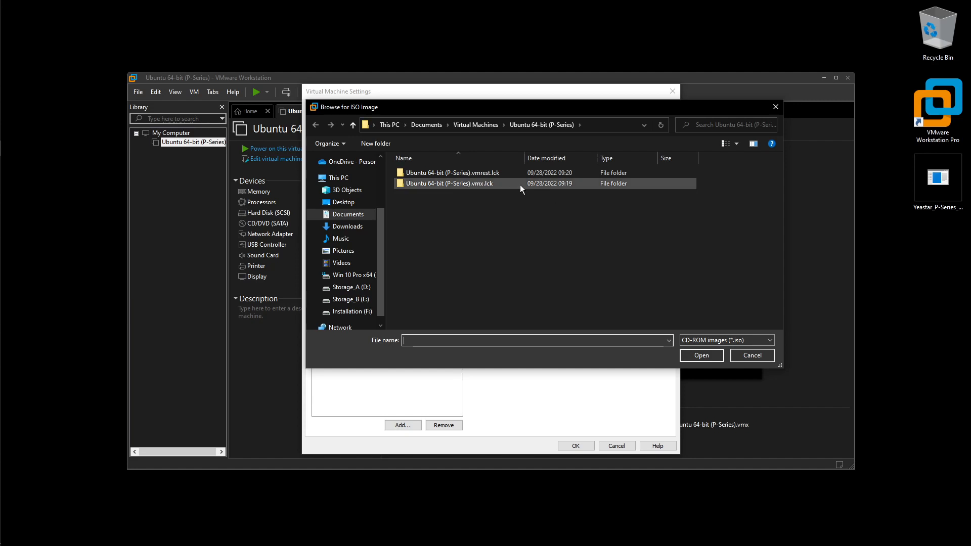
pyautogui.click(344, 203)
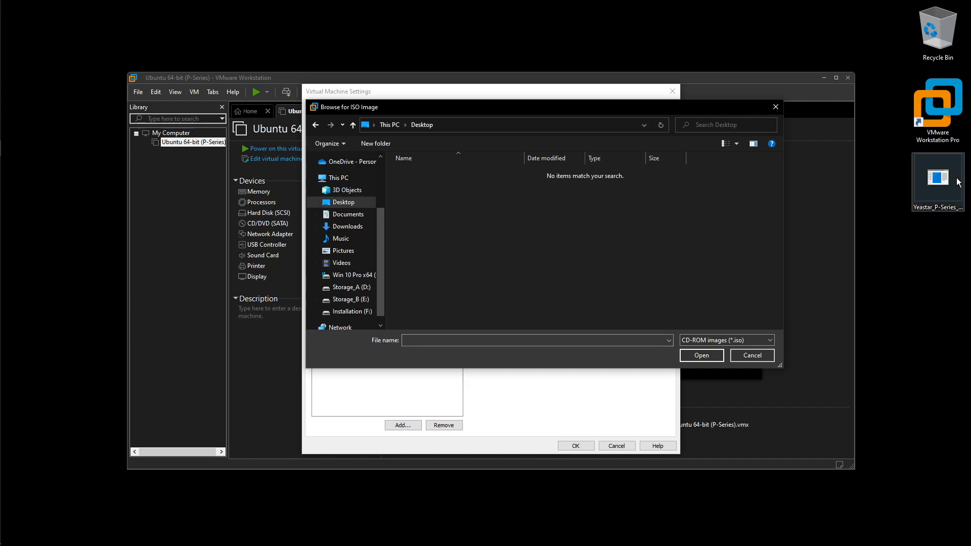
pyautogui.click(938, 182)
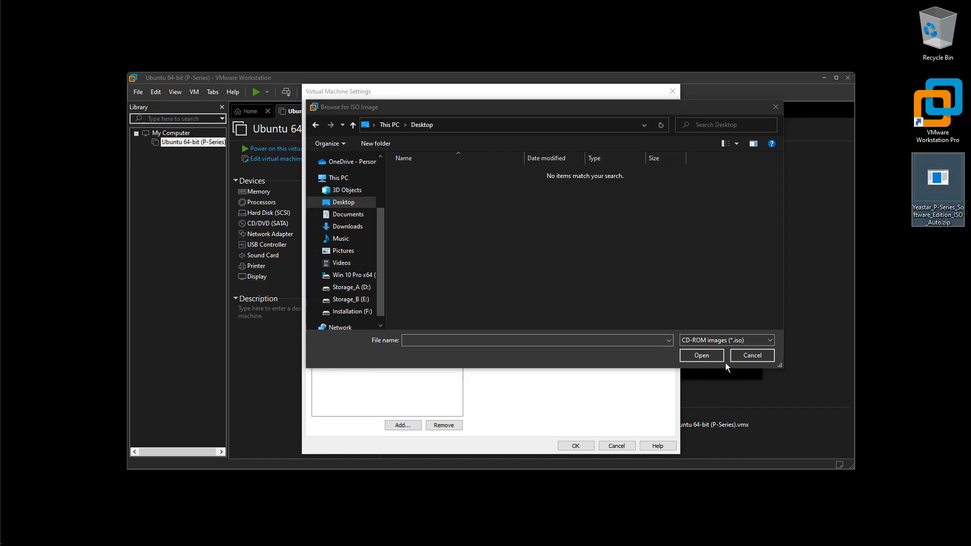
pyautogui.click(755, 341)
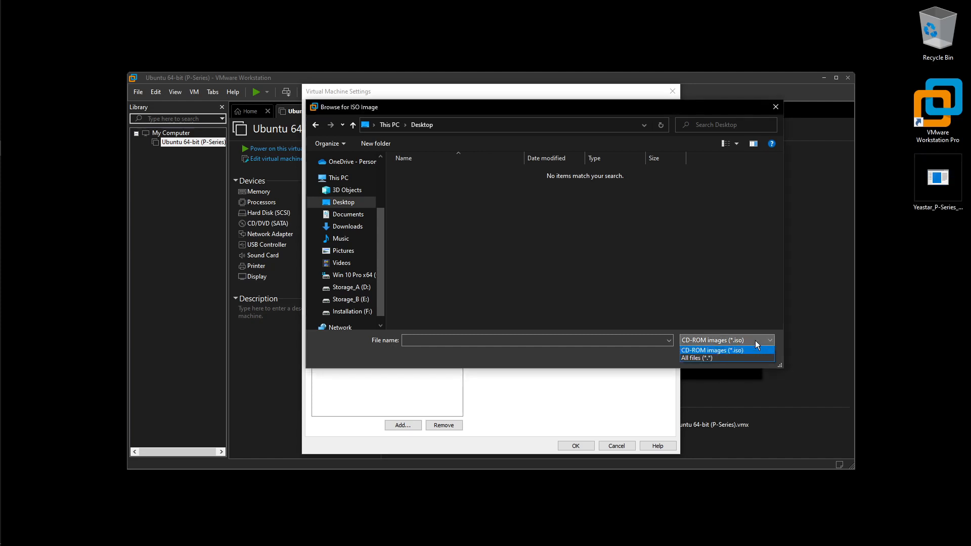
pyautogui.click(742, 358)
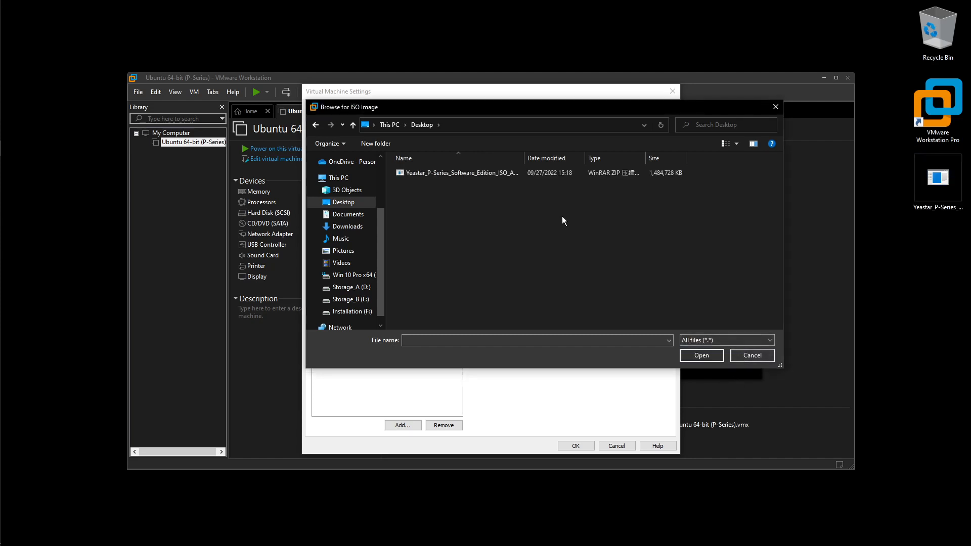
pyautogui.click(500, 173)
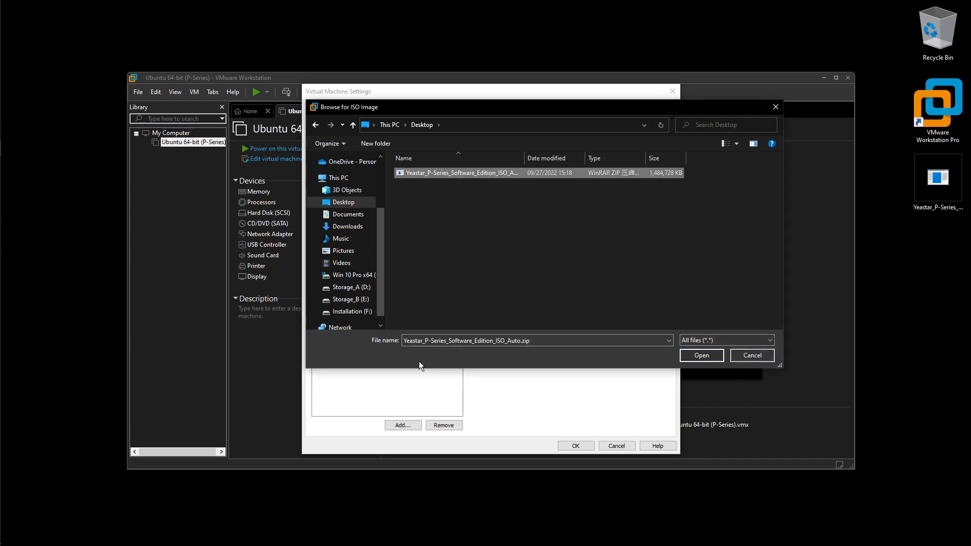
pyautogui.click(707, 356)
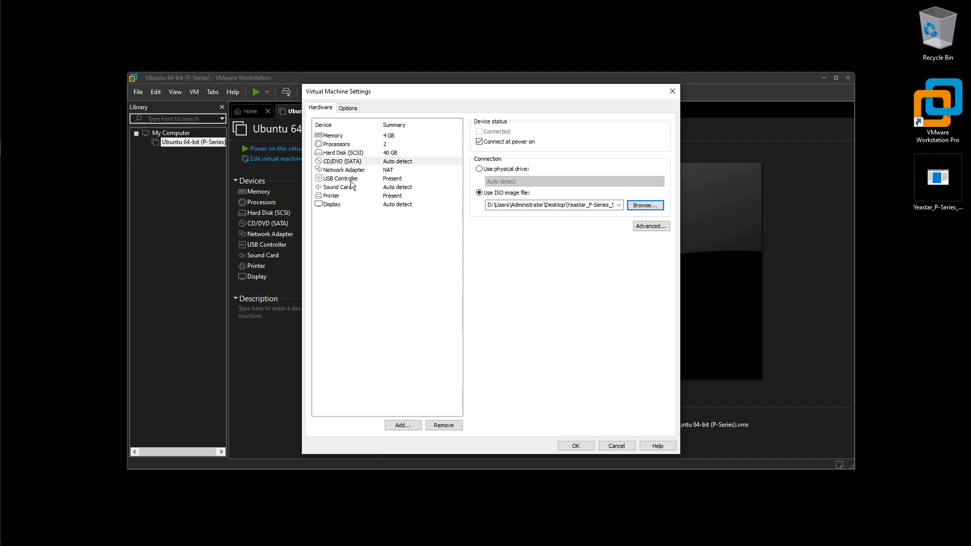
# Set the Network Adapter to Bridged, connected directly to the physical network
pyautogui.click(365, 171)
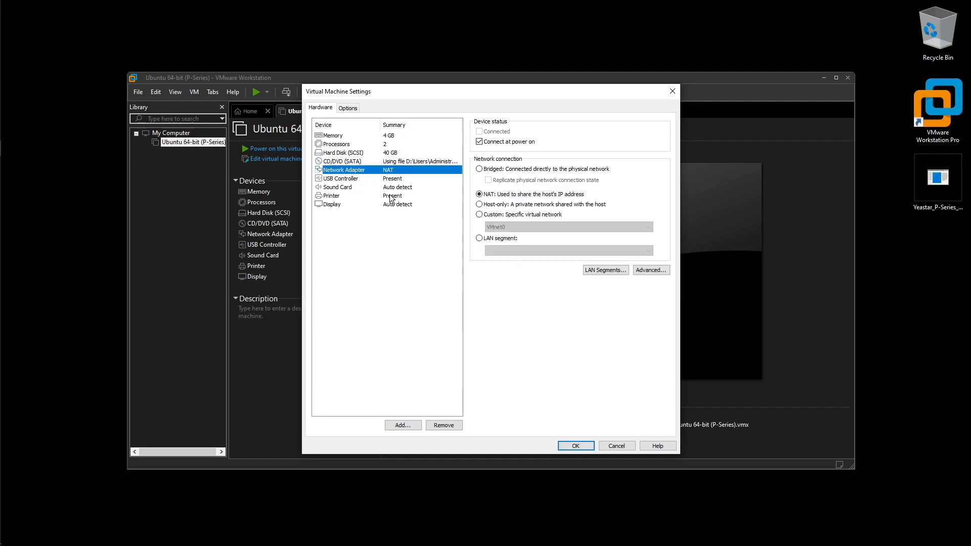
pyautogui.click(479, 170)
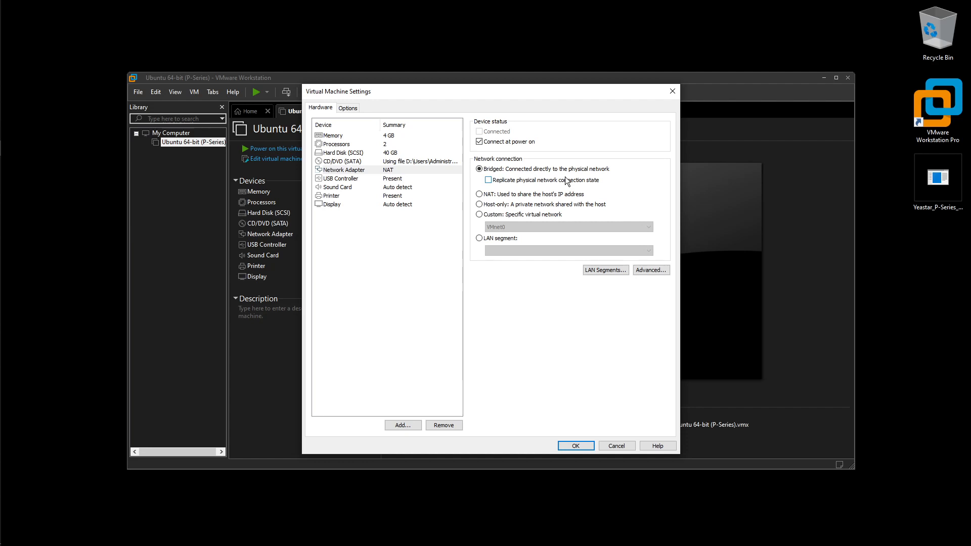
pyautogui.click(350, 109)
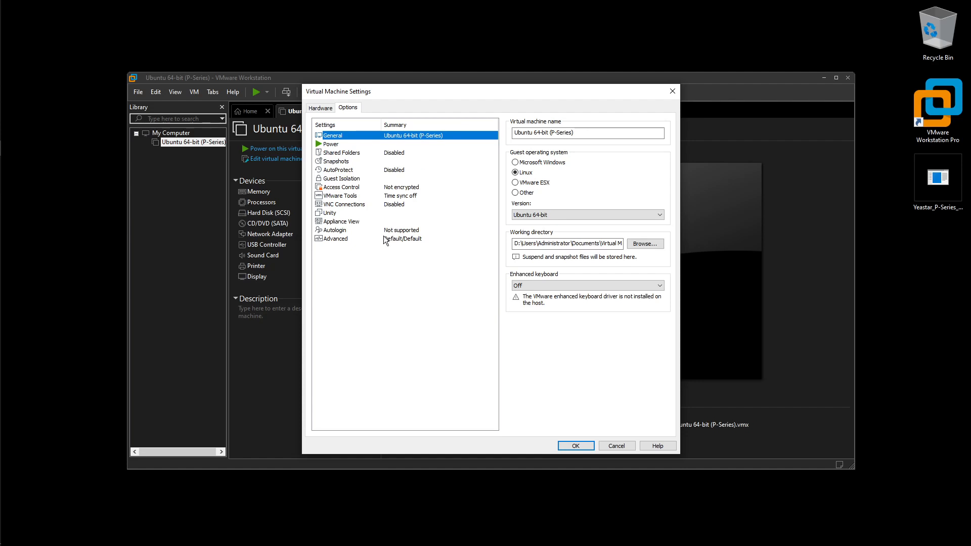
# Review the Advanced options, then save the settings with OK
pyautogui.click(348, 242)
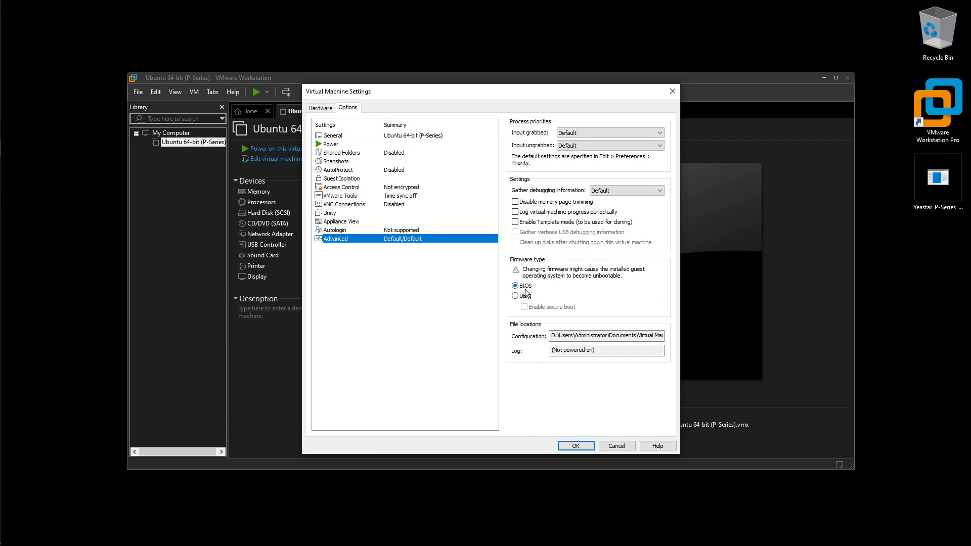
pyautogui.click(575, 445)
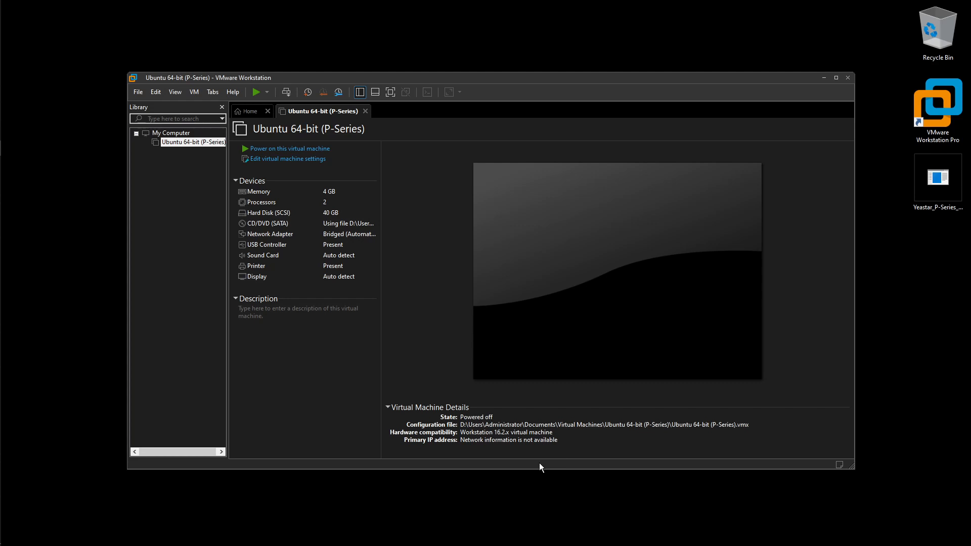
# In the Virtual Network Editor with admin rights, bridge VMnet0 to Realtek PCIe GbE Family Controller
pyautogui.click(159, 94)
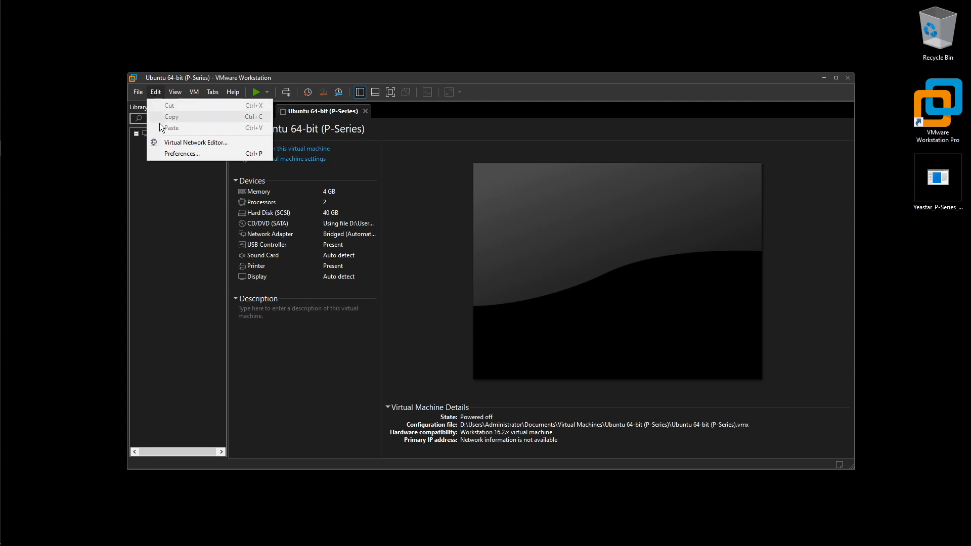
pyautogui.click(178, 143)
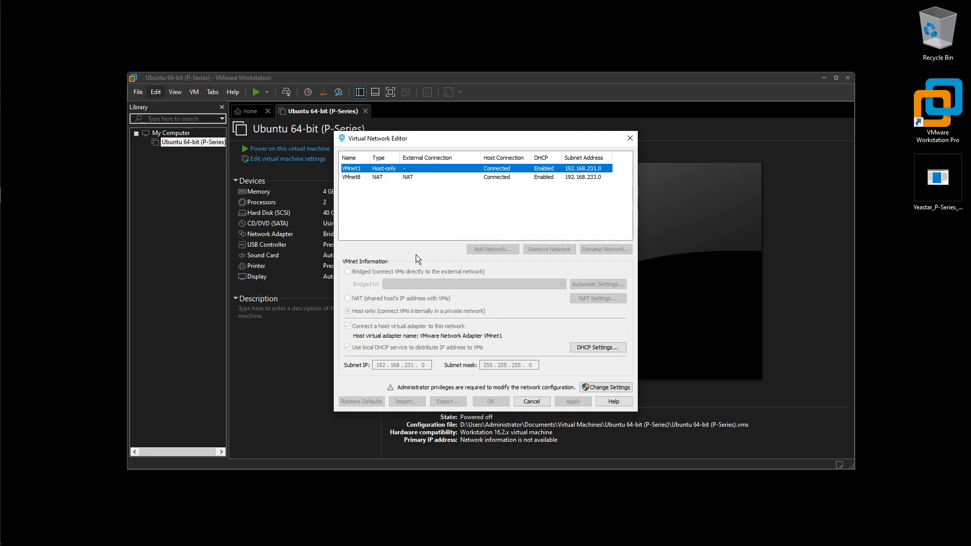
pyautogui.click(618, 387)
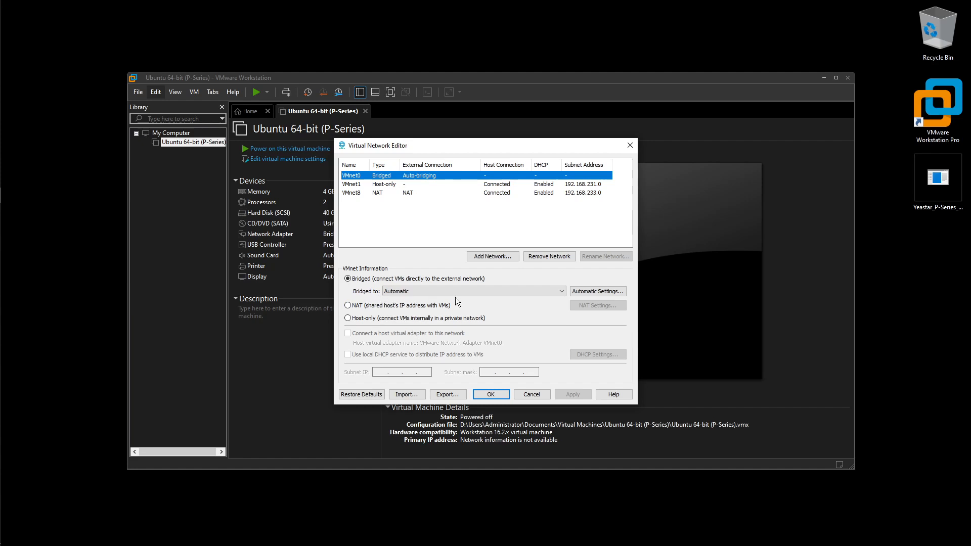
pyautogui.click(480, 292)
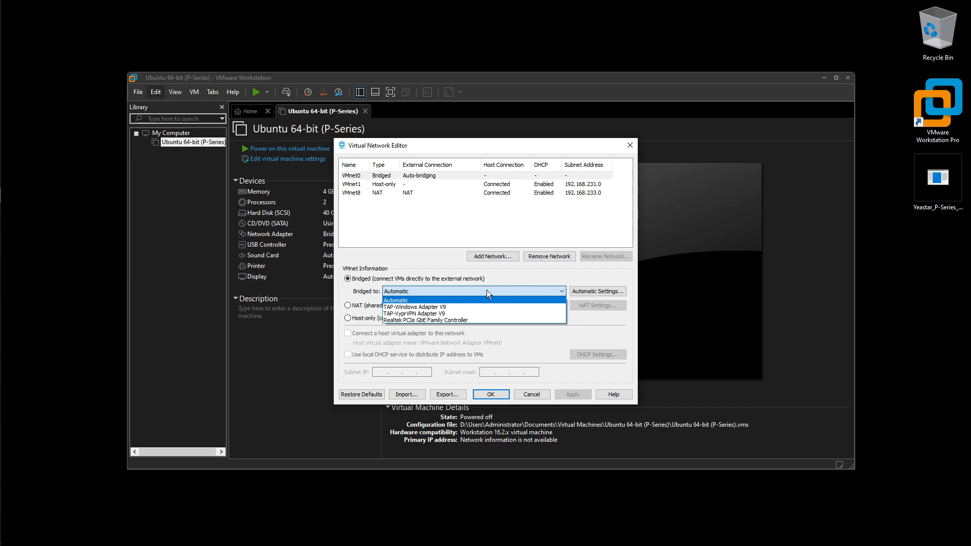
pyautogui.click(486, 320)
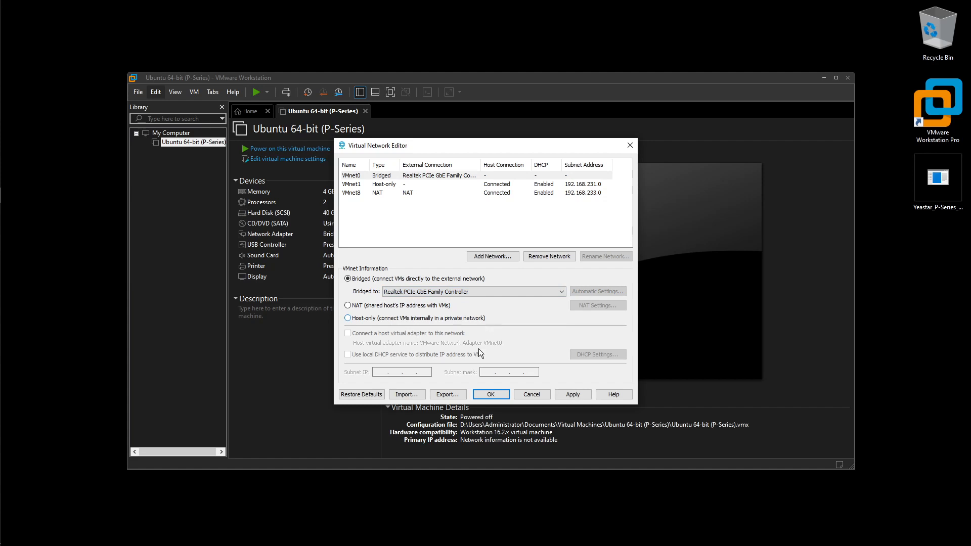
# Save the VMnet0 bridge change and review the VM's Hard Disk, CD/DVD and Network Adapter settings
pyautogui.click(491, 394)
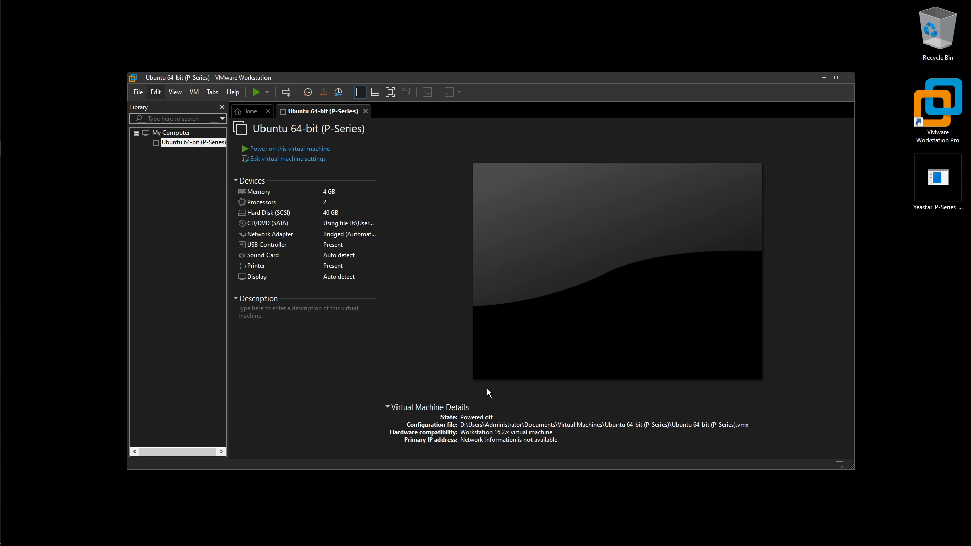
pyautogui.click(276, 159)
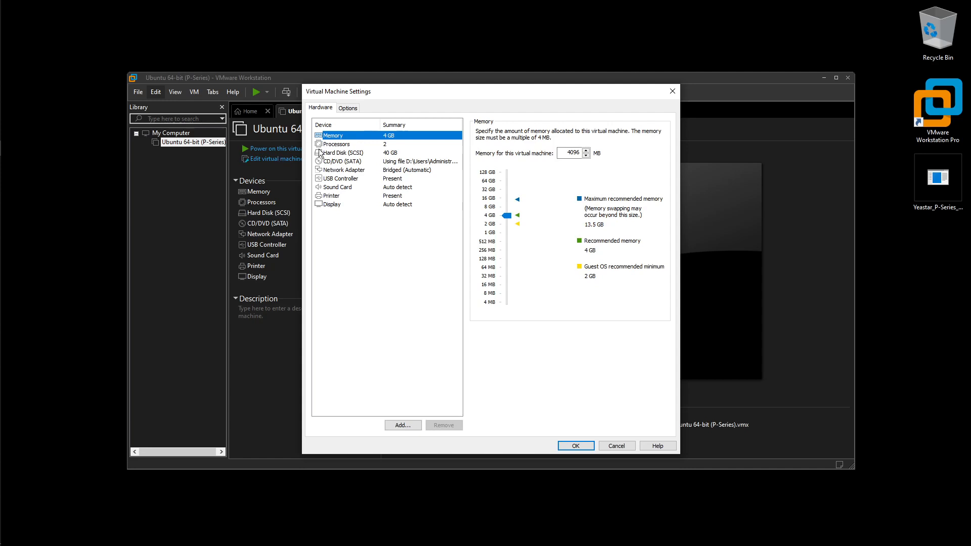
pyautogui.click(339, 152)
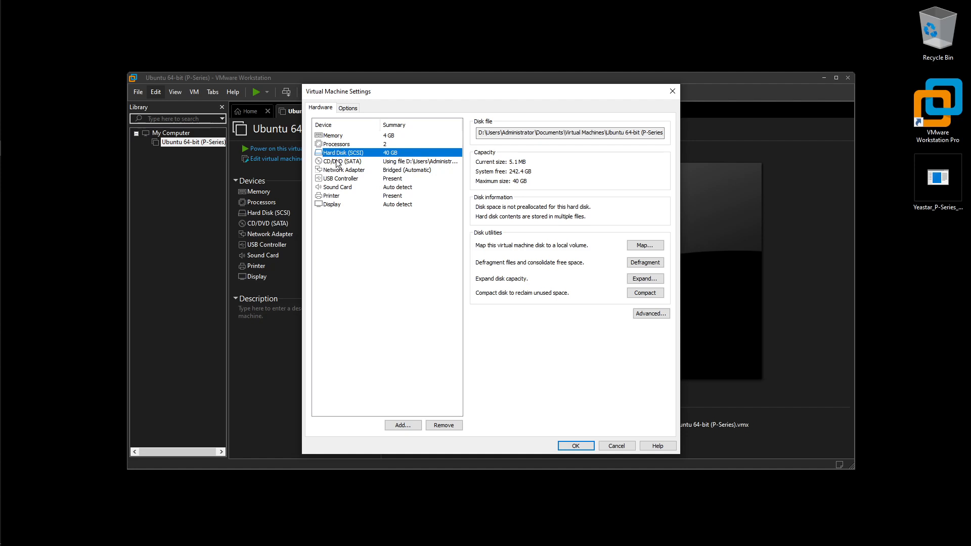
pyautogui.click(337, 163)
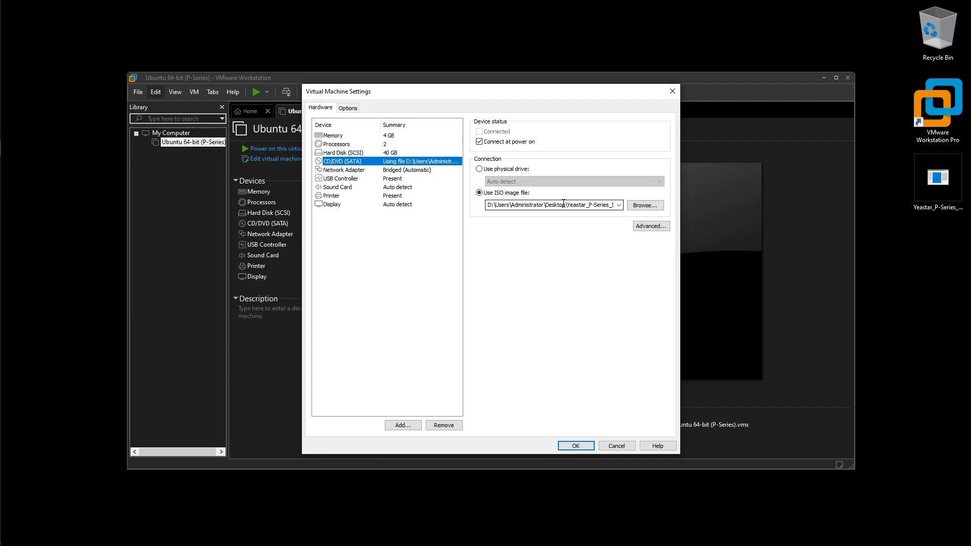
pyautogui.click(346, 171)
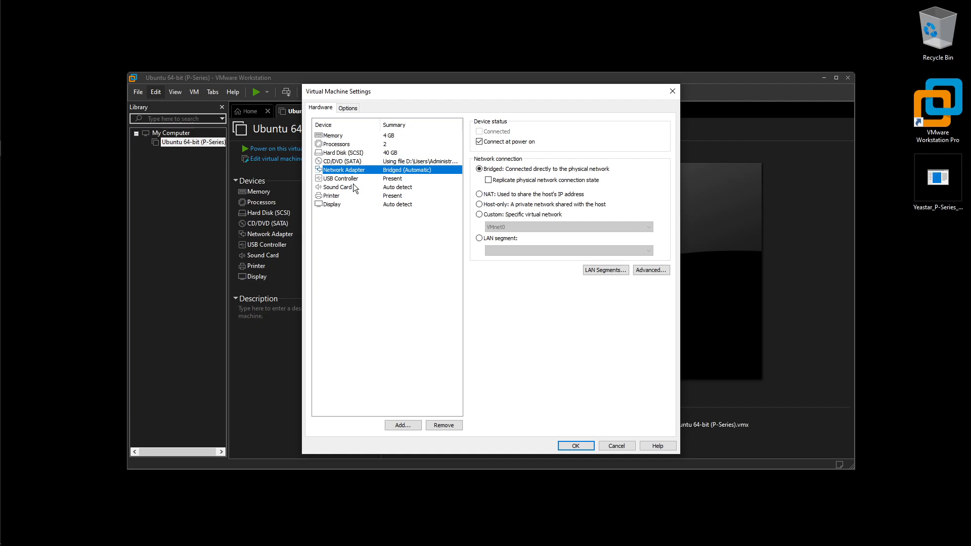
# Set the network adapter to Custom: Specific virtual network VMnet0 and save the VM settings
pyautogui.click(481, 214)
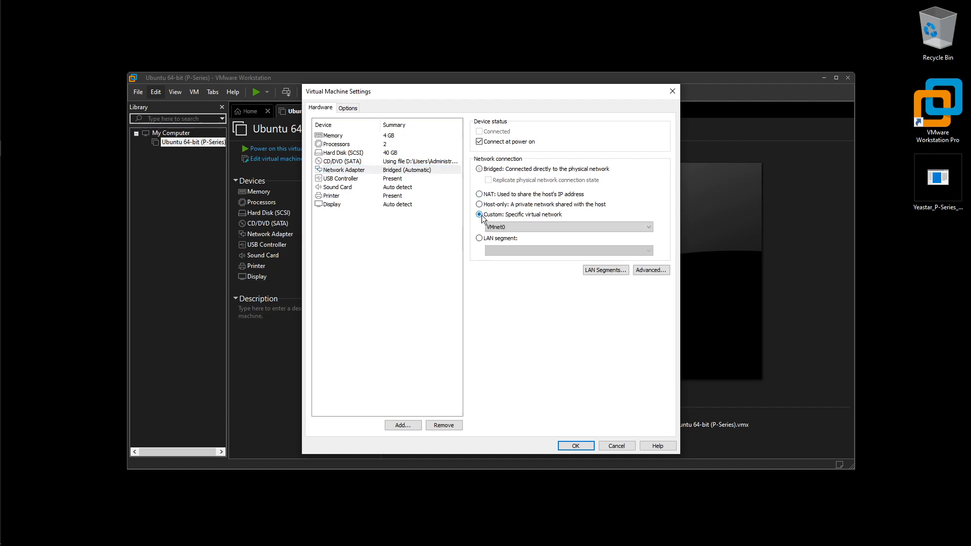
pyautogui.click(524, 226)
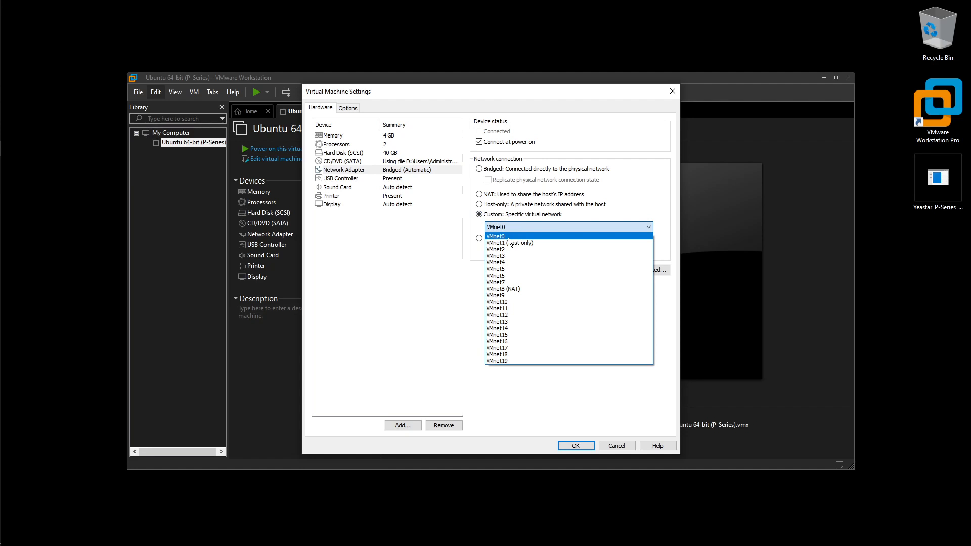
pyautogui.click(444, 252)
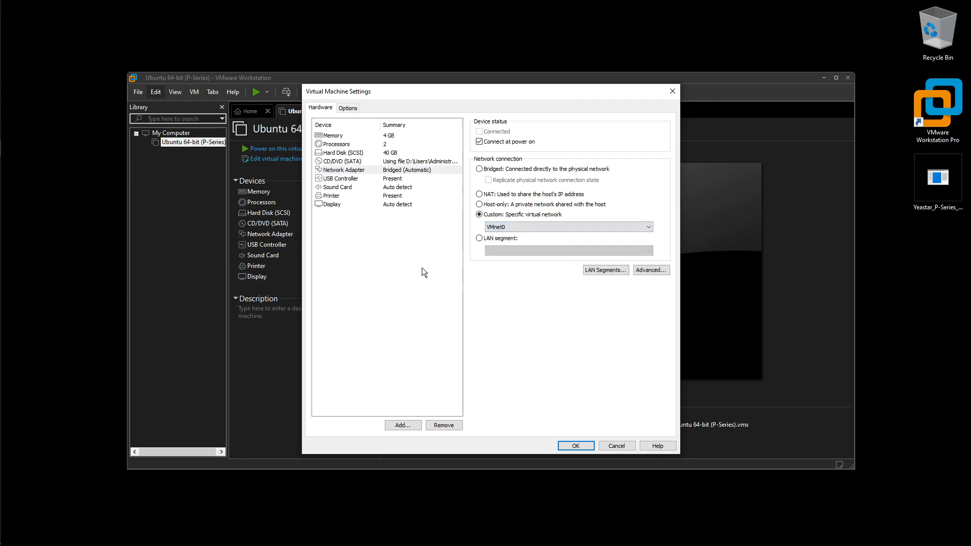
pyautogui.click(593, 447)
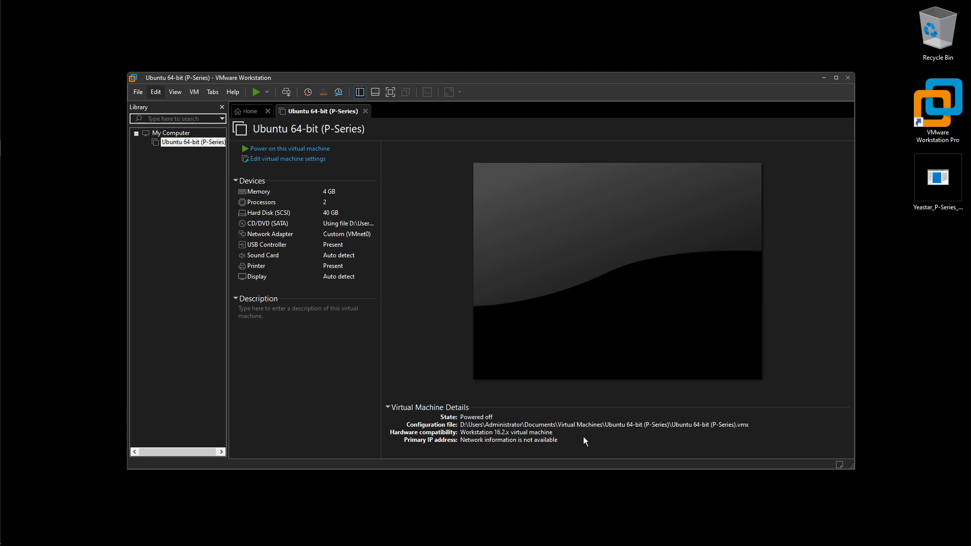
# Start the Ubuntu 64-bit (P-Series) VM, dismiss the install hint bar, and release input with Ctrl+Alt
pyautogui.click(284, 149)
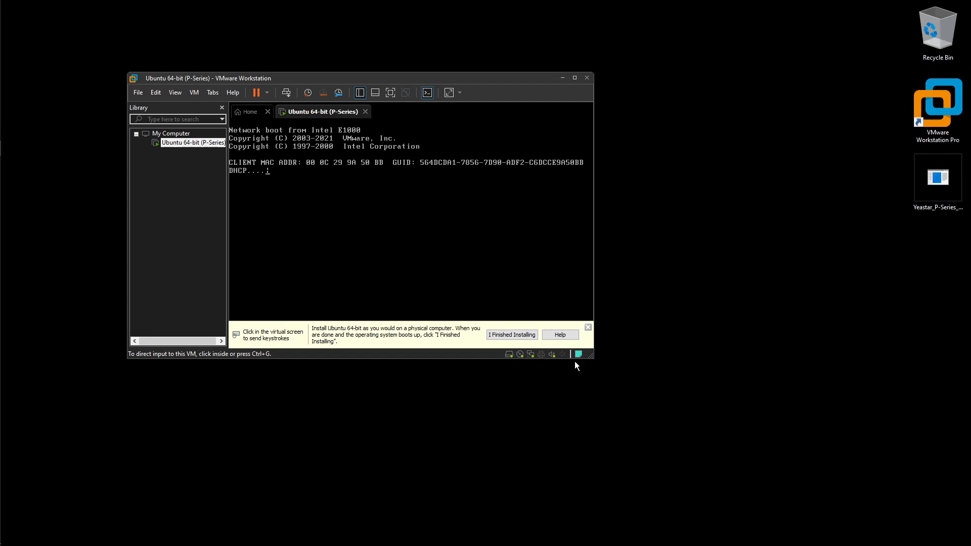
pyautogui.click(588, 327)
pyautogui.click(464, 276)
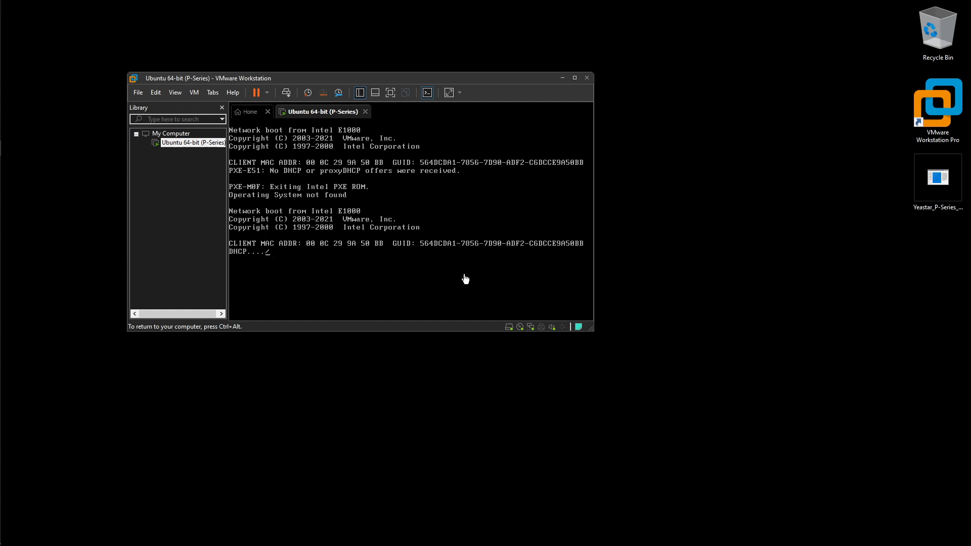
pyautogui.hotkey('ctrl', 'alt')
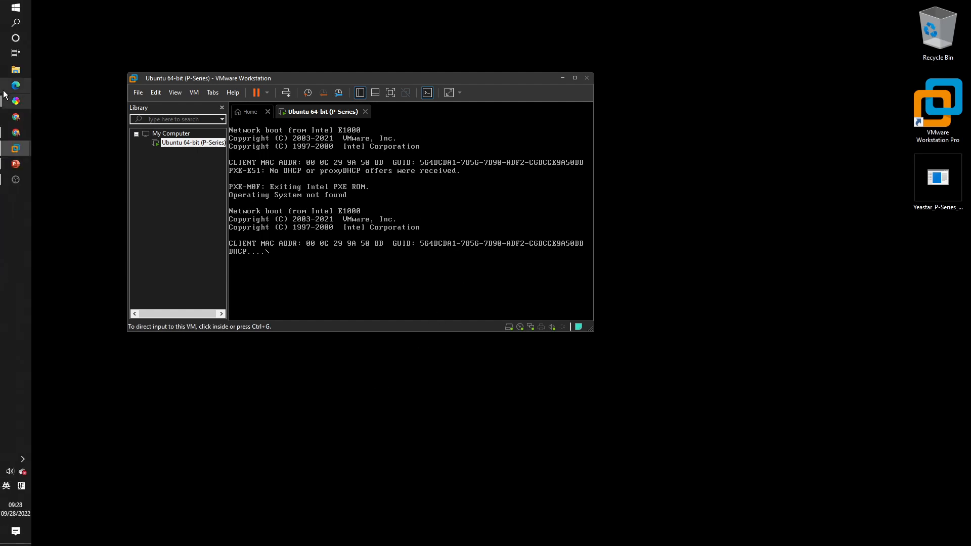
# Present slide 26, '3.1 Install the PSE on virtual machine', full screen in PowerPoint
pyautogui.click(8, 165)
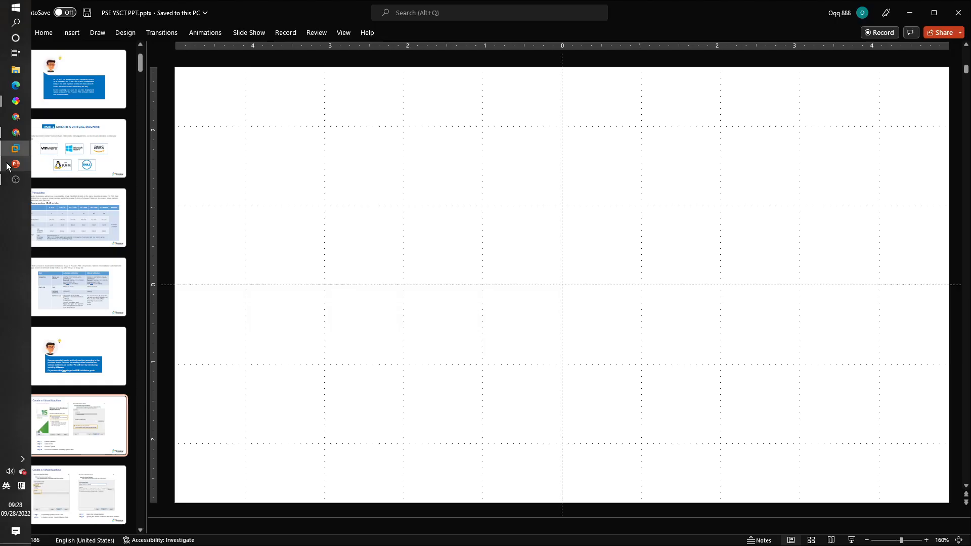
pyautogui.scroll(-5, 76, 354)
pyautogui.scroll(-15, 75, 344)
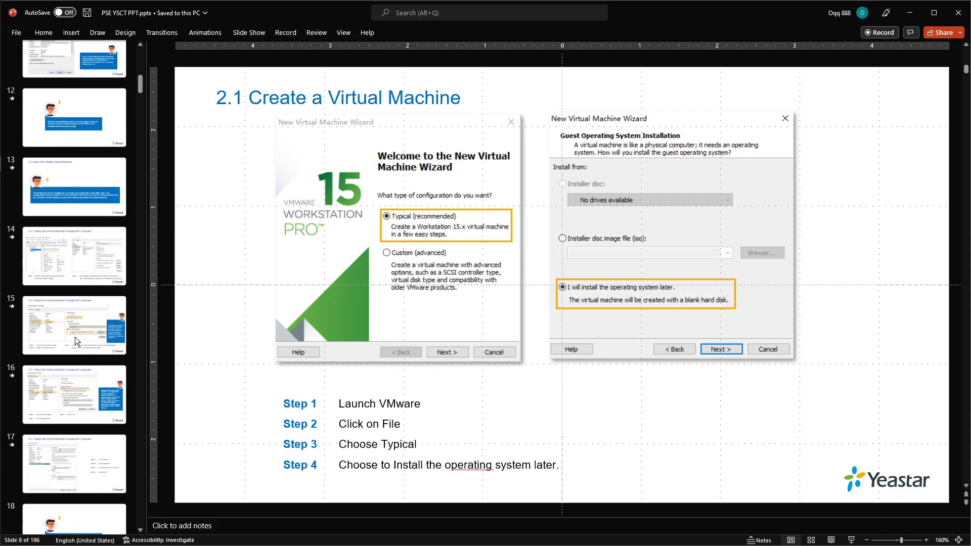
pyautogui.scroll(-1, 76, 333)
pyautogui.click(79, 321)
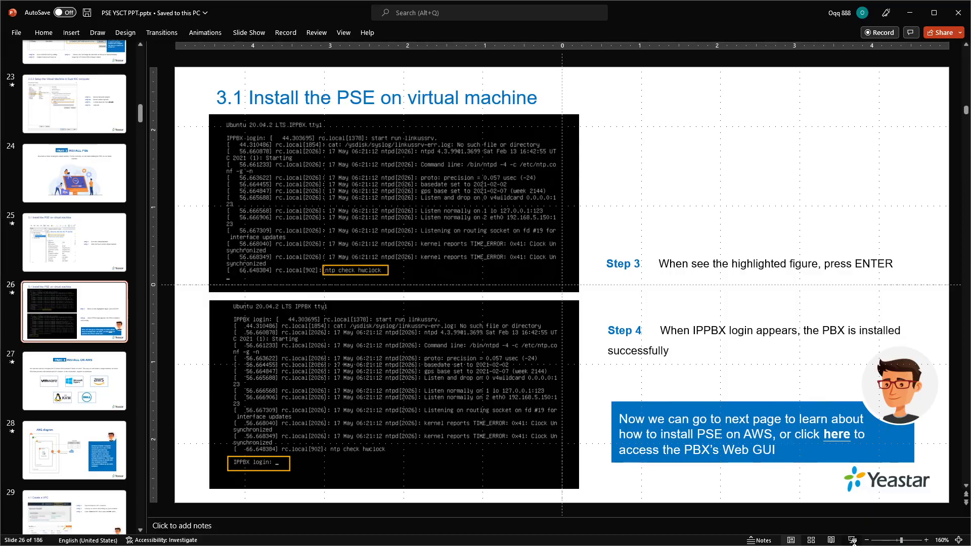
pyautogui.click(852, 540)
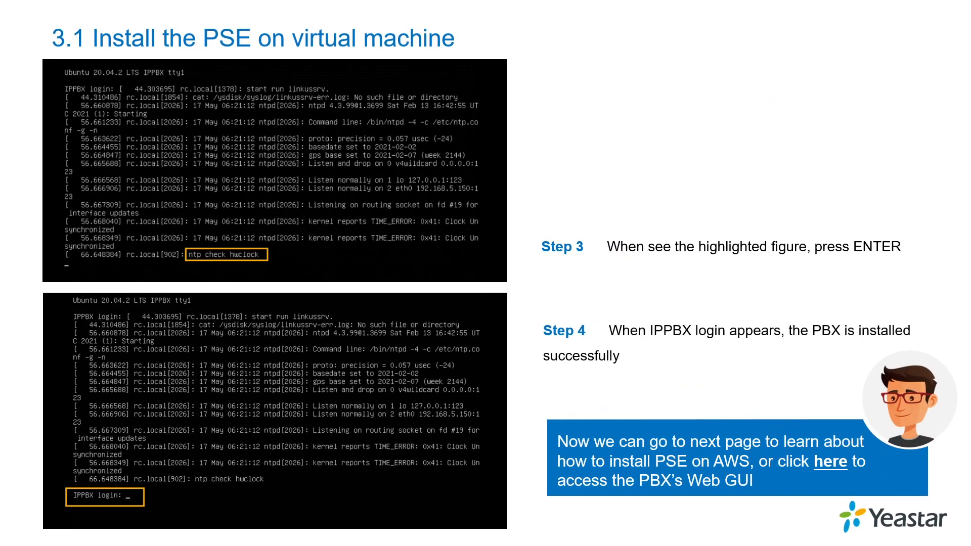
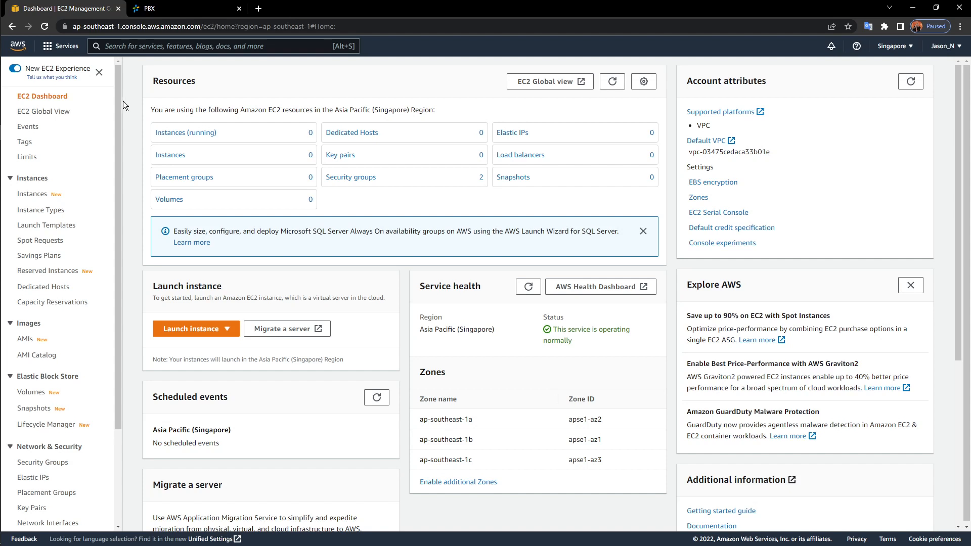
# Sign in as root user with the account email and password, and let Chrome save the password
pyautogui.click(38, 198)
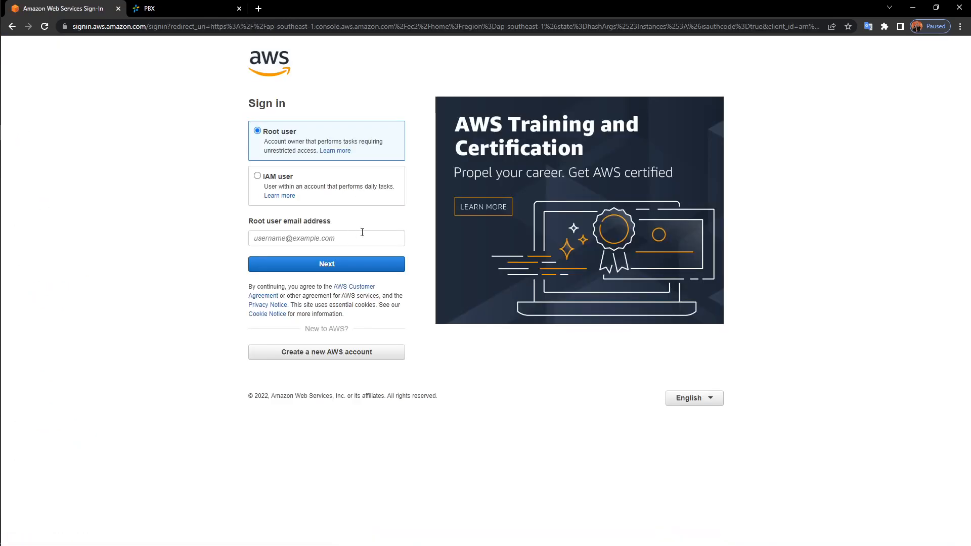
pyautogui.click(363, 236)
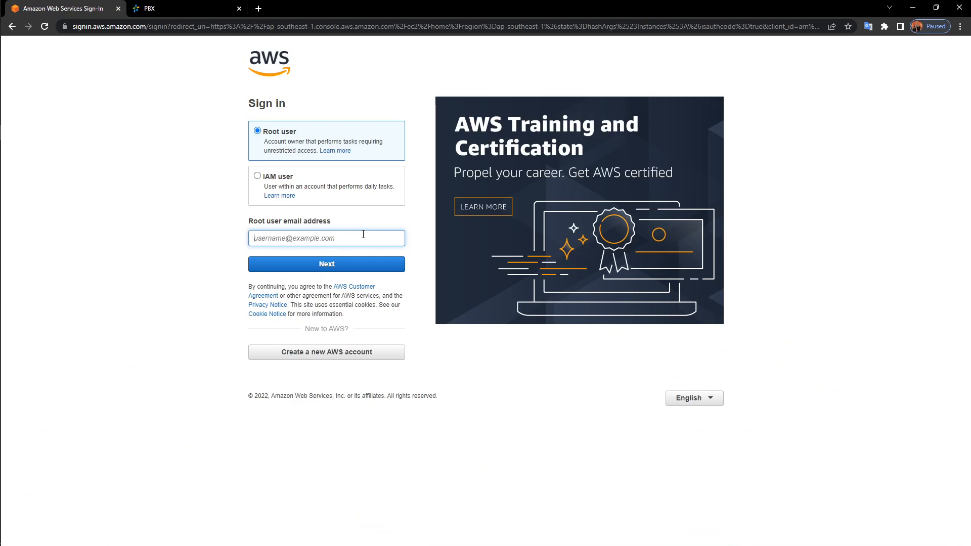
pyautogui.click(354, 260)
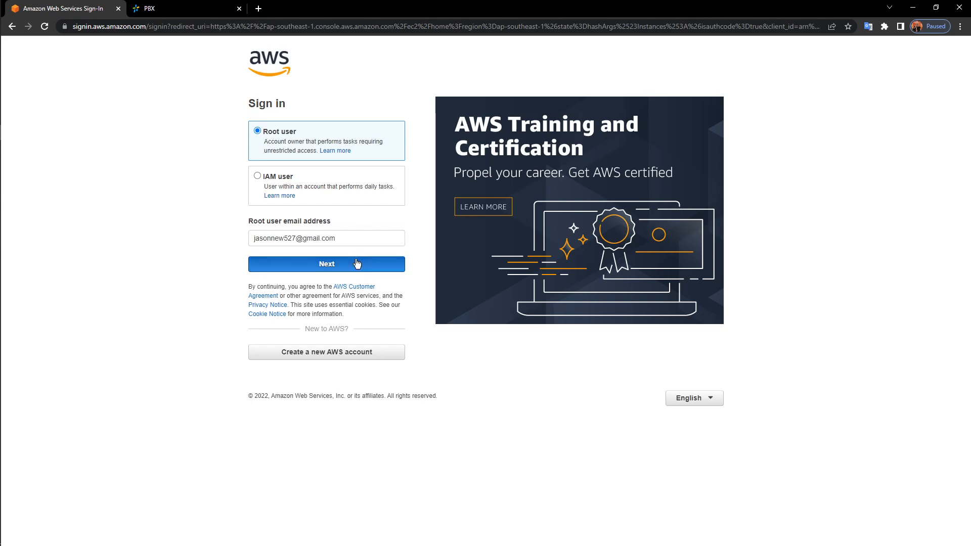
pyautogui.write('••••••••••')
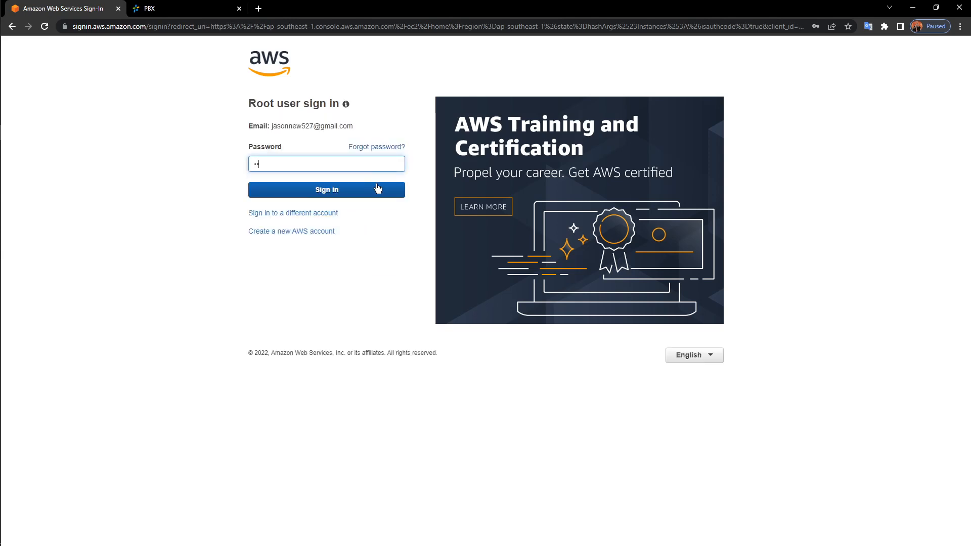
pyautogui.click(377, 189)
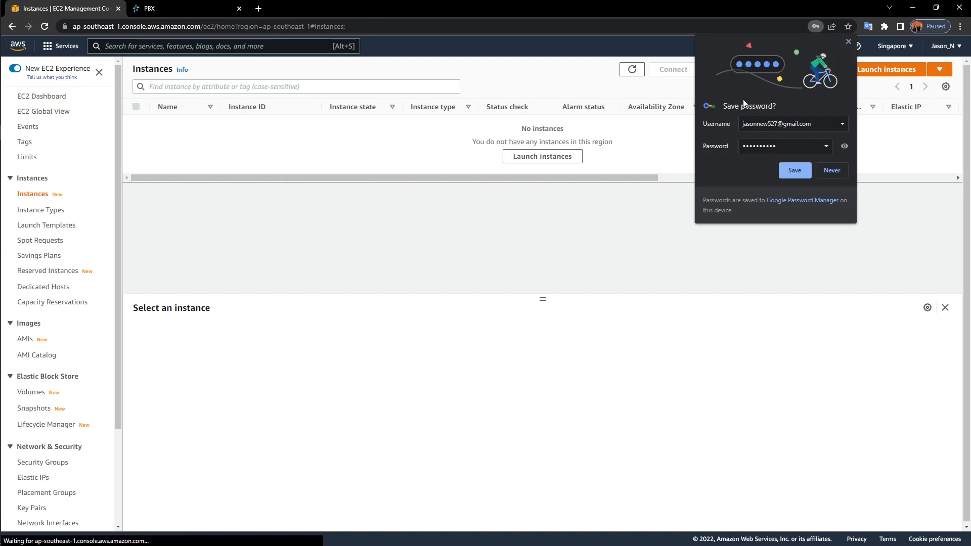
pyautogui.click(794, 170)
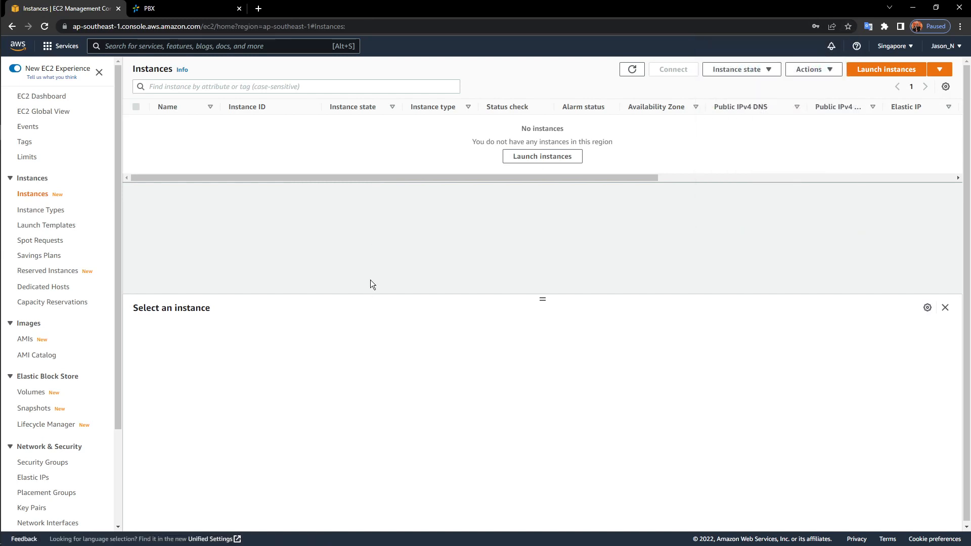
# Go from the EC2 Dashboard to Instances and start a new launch with default Amazon Linux 2 on t2.micro
pyautogui.click(56, 96)
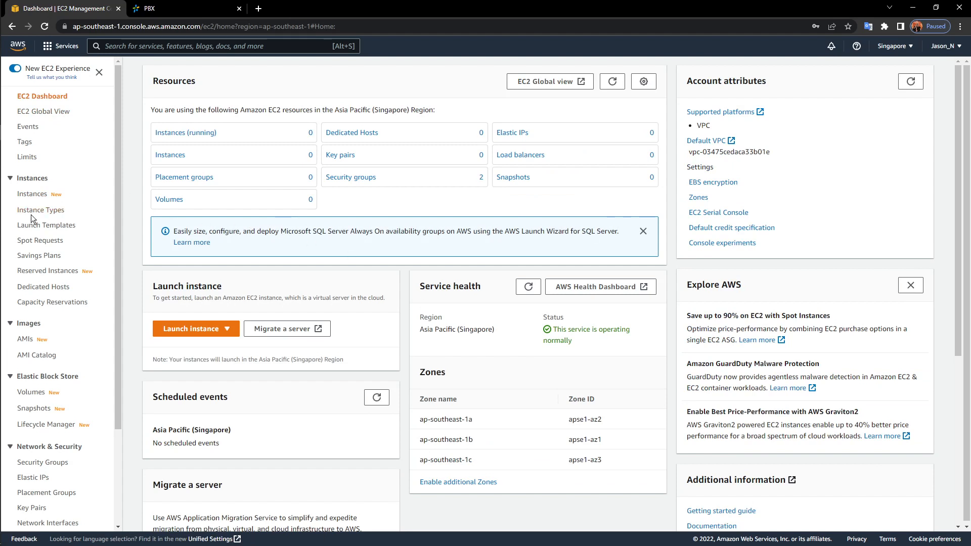
pyautogui.click(39, 199)
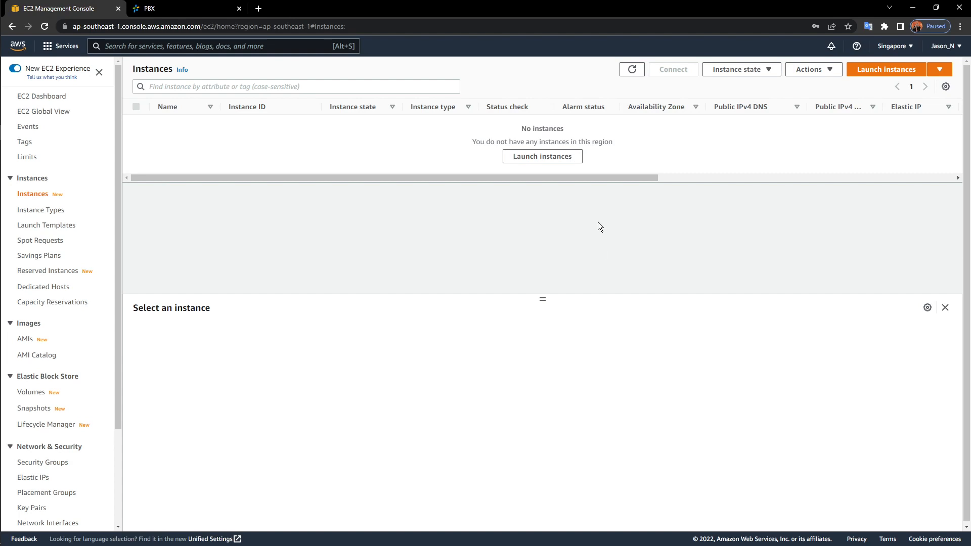
pyautogui.click(548, 161)
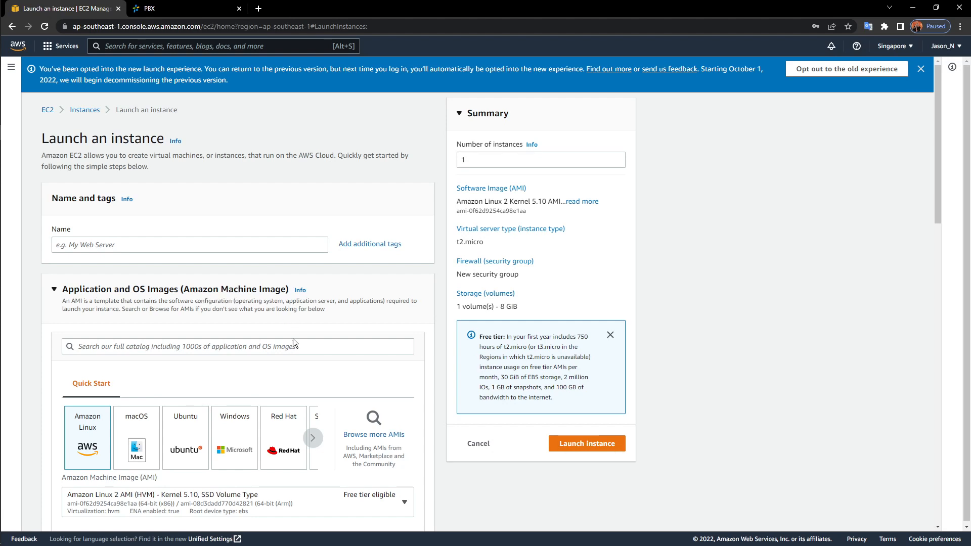
# Search Community AMIs for 'Yeastar' and select Yeastar P-series-software-Edition (ami-041c5bb6d01e2cd81)
pyautogui.click(370, 436)
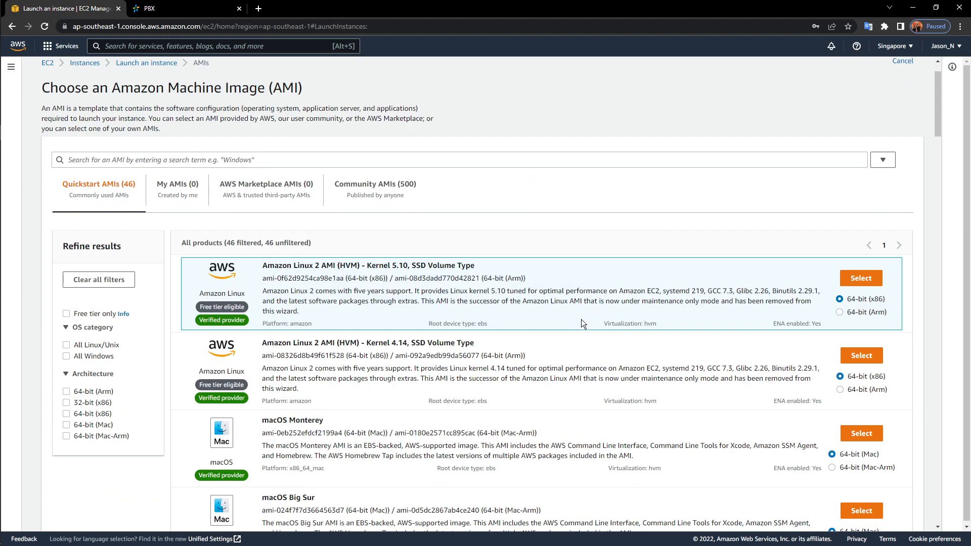
pyautogui.scroll(-3, 582, 320)
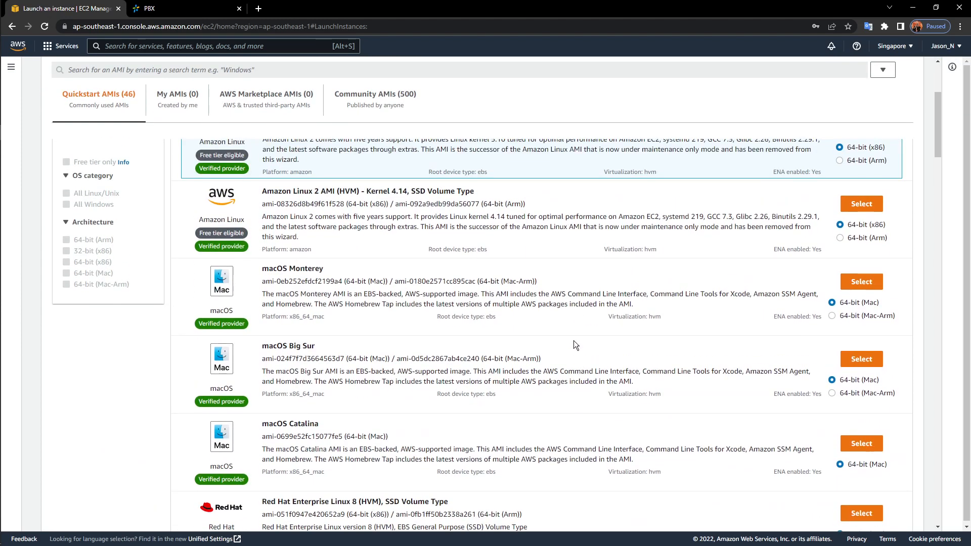
pyautogui.scroll(3, 572, 347)
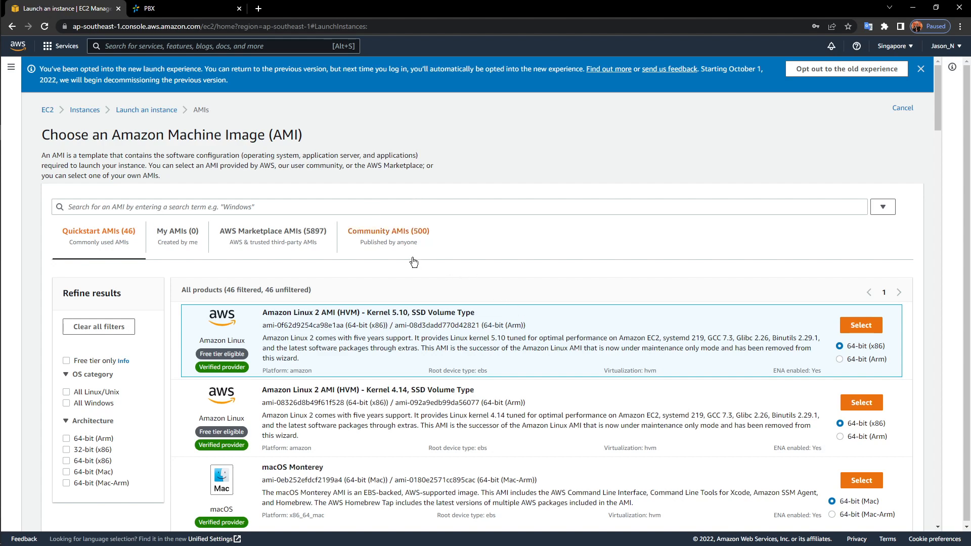
pyautogui.click(374, 236)
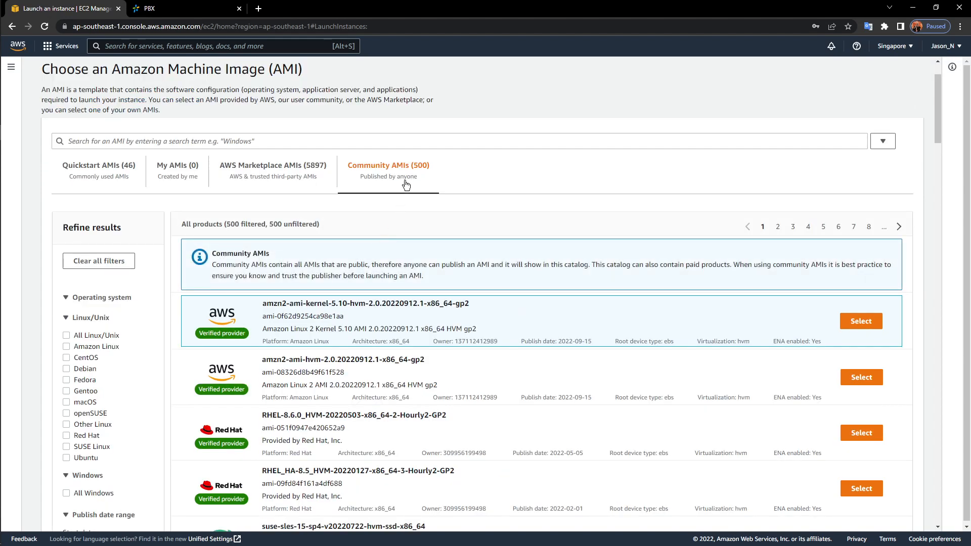
pyautogui.click(408, 145)
pyautogui.write('Yeastar')
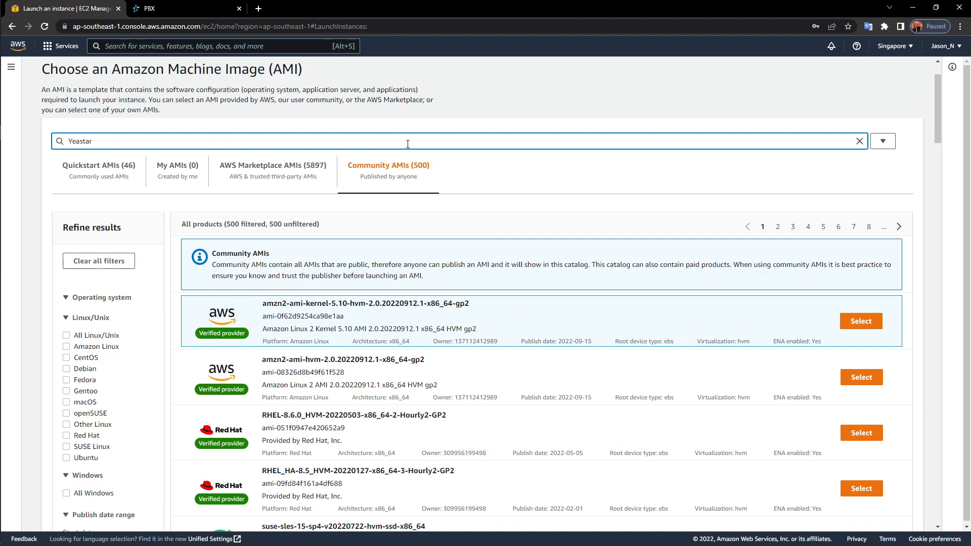
pyautogui.press('Return')
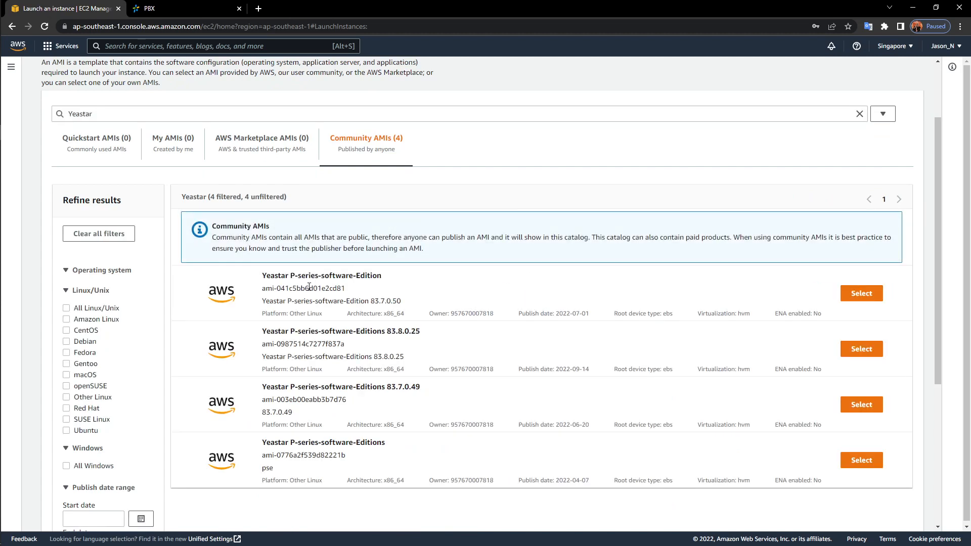
pyautogui.moveTo(262, 275); pyautogui.dragTo(393, 287)
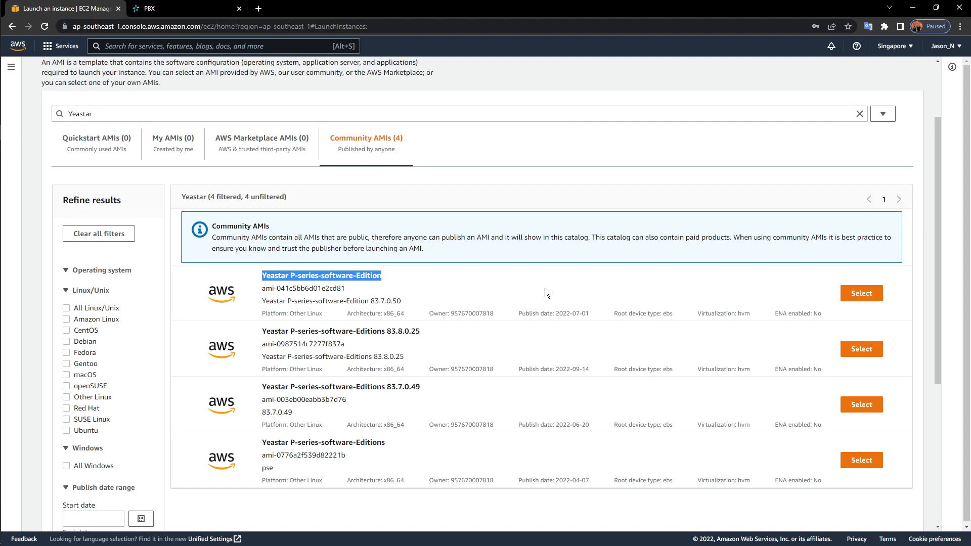
pyautogui.click(862, 294)
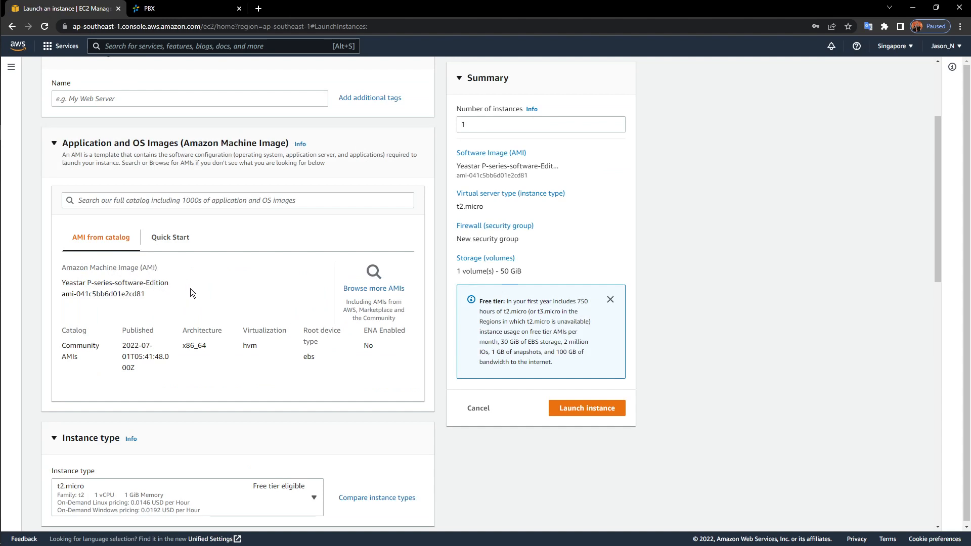
# Open the Instance type list and scroll the t2 options to compare vCPU and memory
pyautogui.scroll(-4, 193, 296)
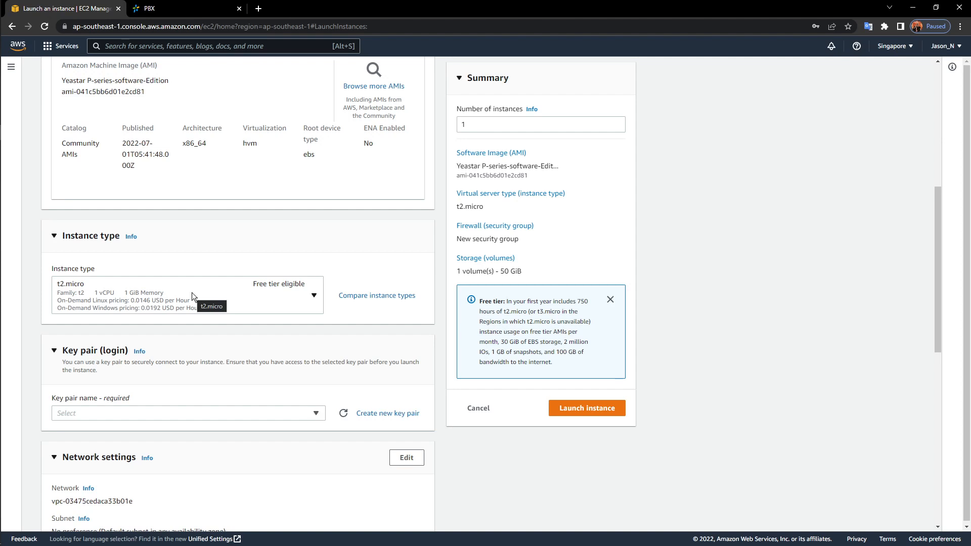
pyautogui.click(311, 297)
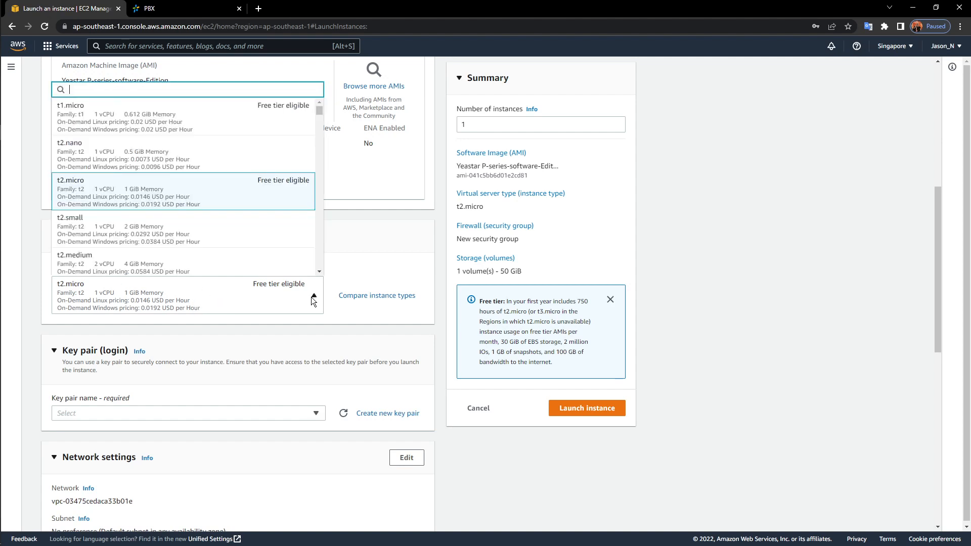
pyautogui.scroll(-2, 255, 191)
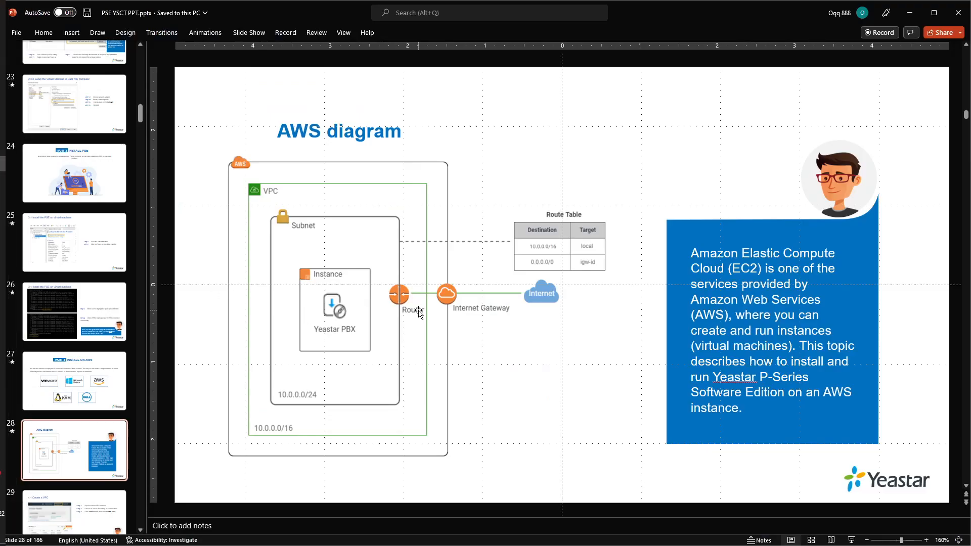
# Go to slide 38, '4.3.2 Choose an Instance', showing the vCPU and memory table
pyautogui.scroll(-4, 58, 343)
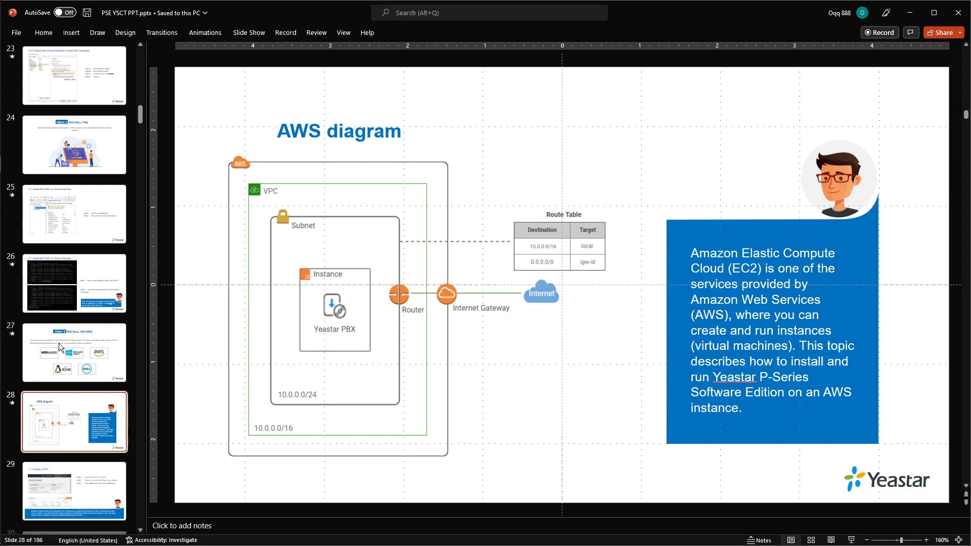
pyautogui.scroll(-7, 62, 335)
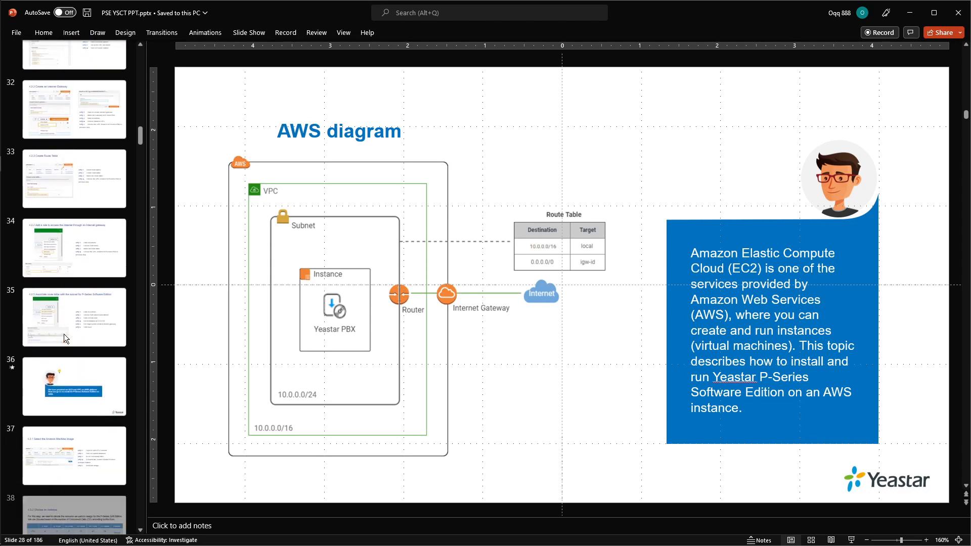
pyautogui.scroll(-1, 64, 333)
pyautogui.click(68, 330)
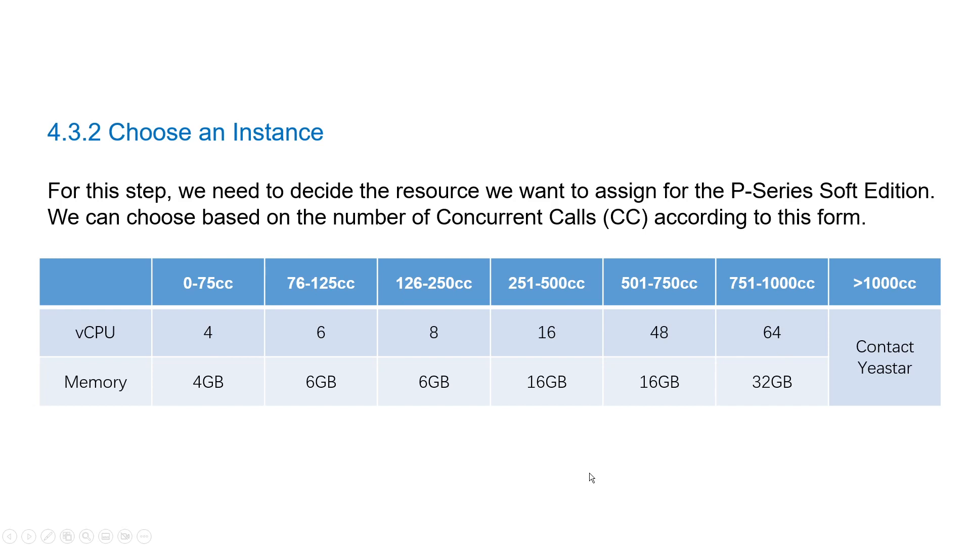
# End the slide show and return to the EC2 launch form in Chrome
pyautogui.press('Escape')
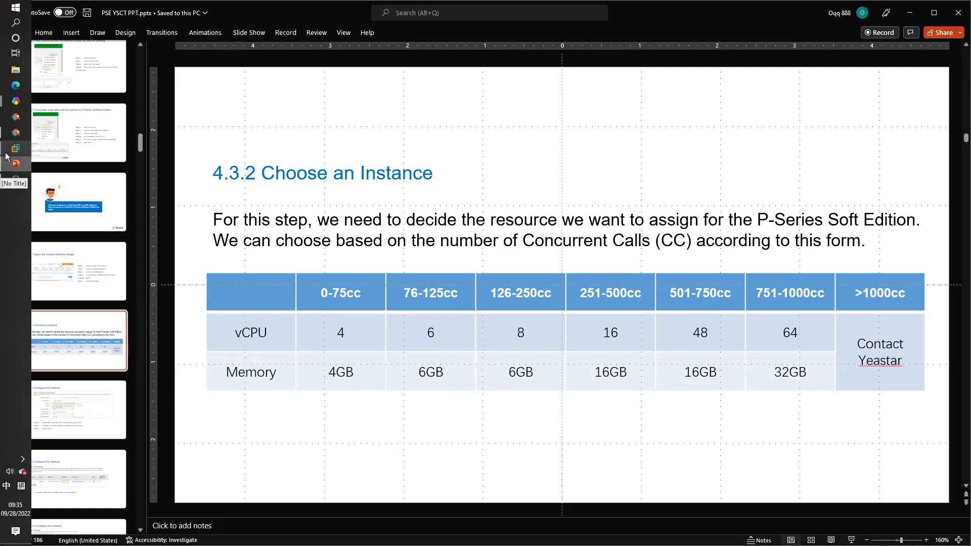
pyautogui.moveTo(16, 133)
pyautogui.click(86, 134)
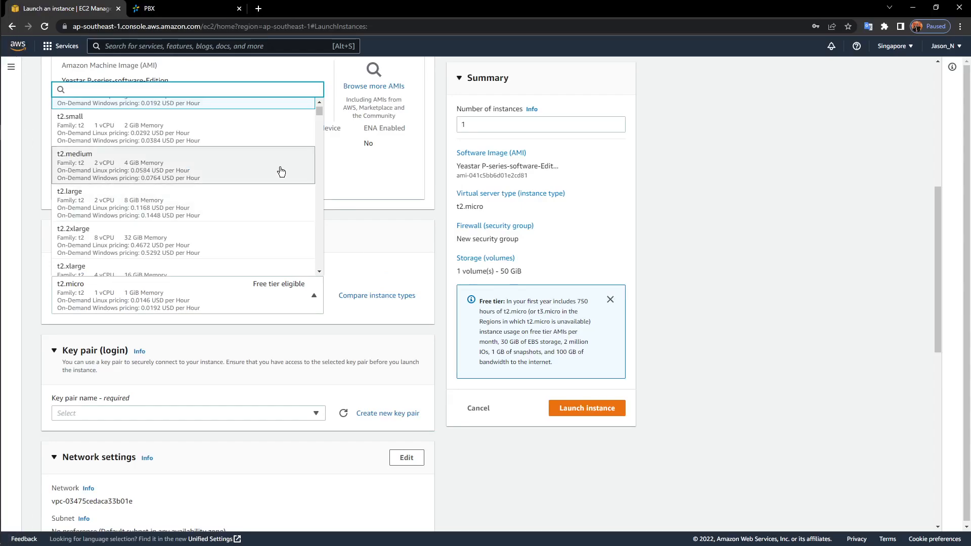
# Pick t2.medium (2 vCPU, 4 GiB memory) from the instance type list, replacing t2.micro
pyautogui.scroll(-1, 268, 192)
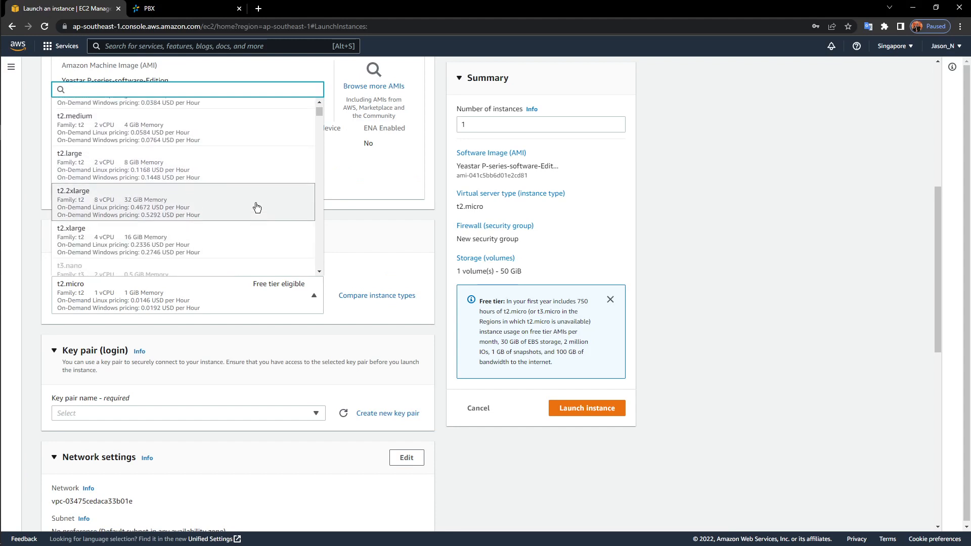
pyautogui.scroll(1, 257, 207)
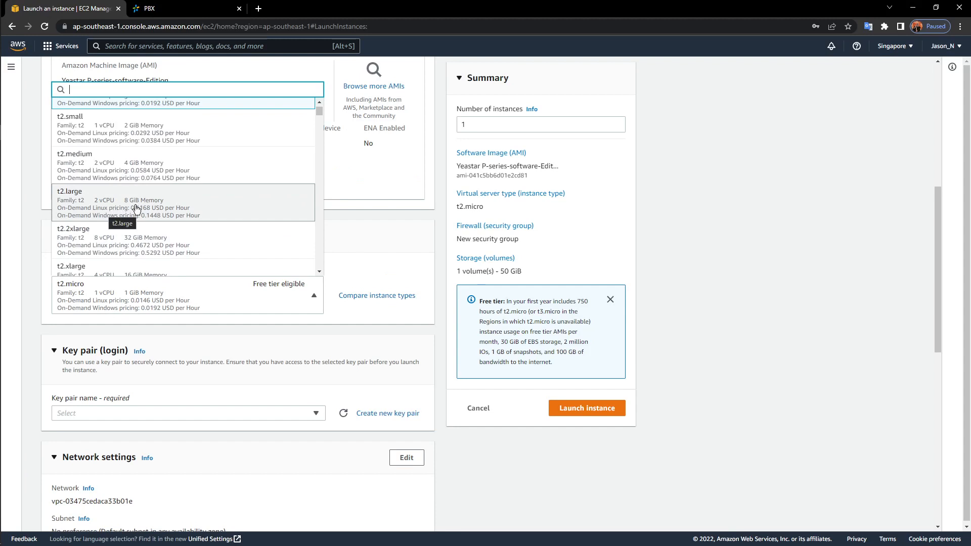
pyautogui.scroll(-1, 134, 193)
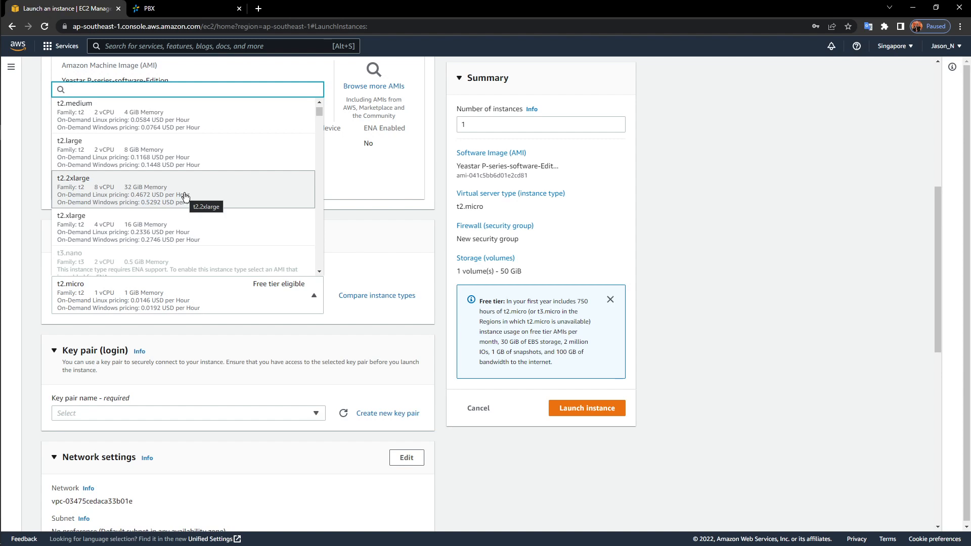
pyautogui.scroll(3, 185, 196)
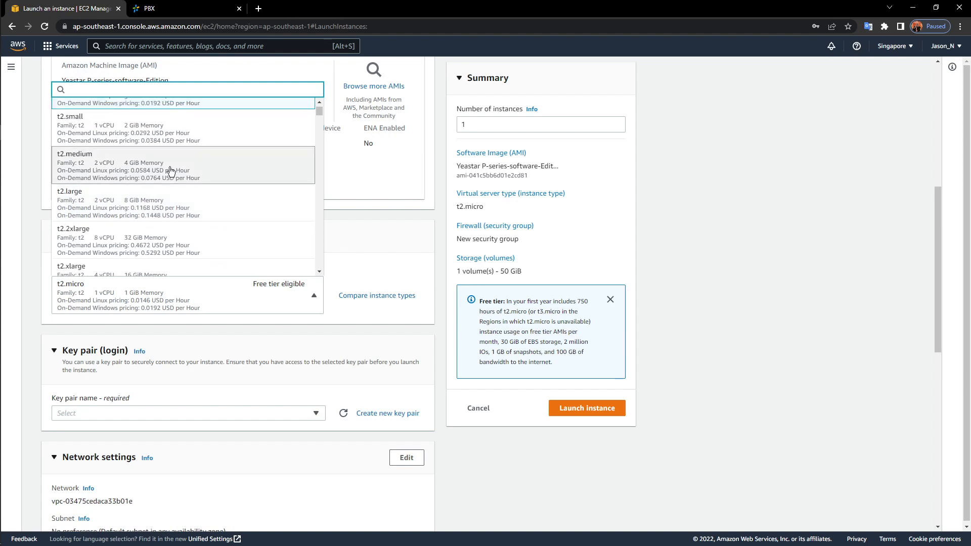
pyautogui.click(160, 168)
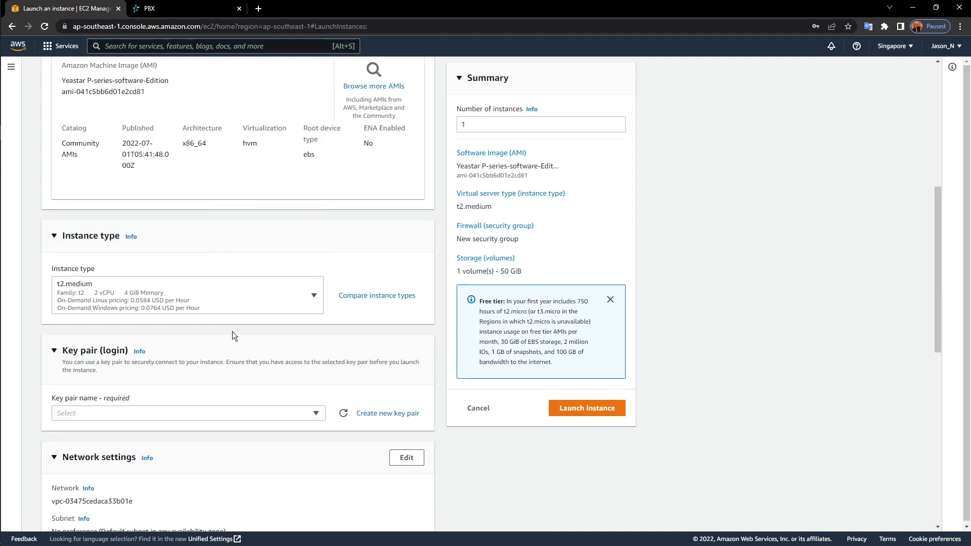
# Scroll through Network settings and Configure storage to review the firewall and 50 GiB volume
pyautogui.scroll(-5, 247, 323)
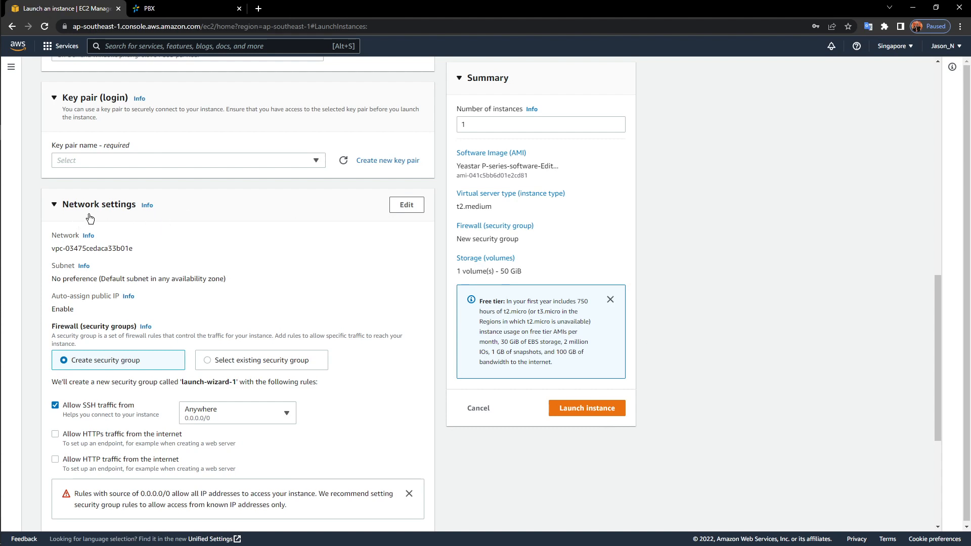
pyautogui.scroll(-3, 91, 219)
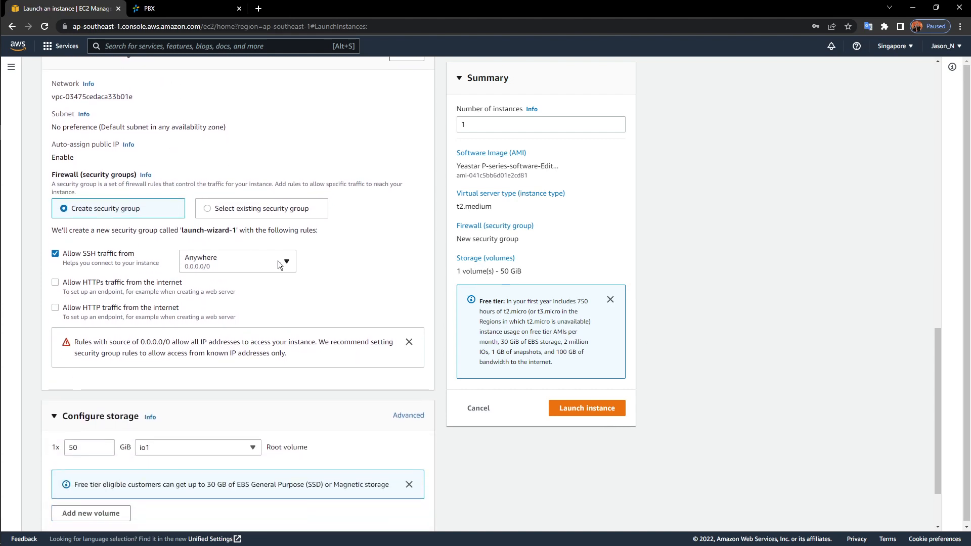
pyautogui.scroll(-2, 278, 260)
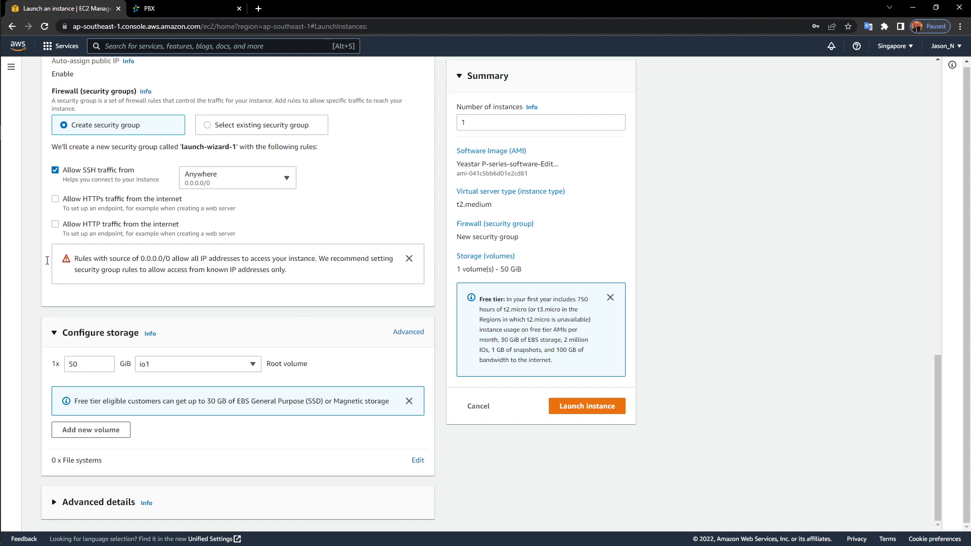
# Back in PowerPoint, present slide 29, '4.1 Create a VPC', full screen
pyautogui.moveTo(13, 166)
pyautogui.click(89, 173)
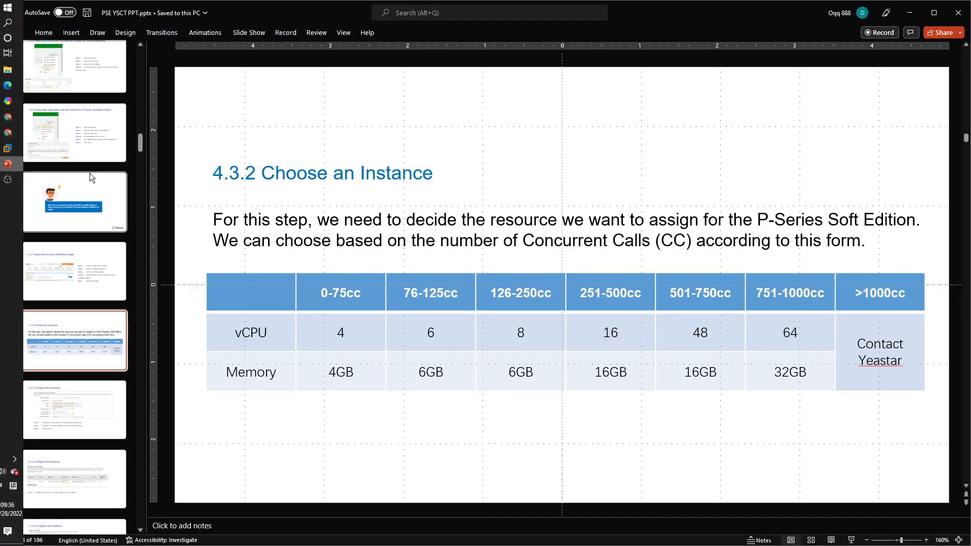
pyautogui.scroll(6, 92, 191)
pyautogui.scroll(1, 94, 193)
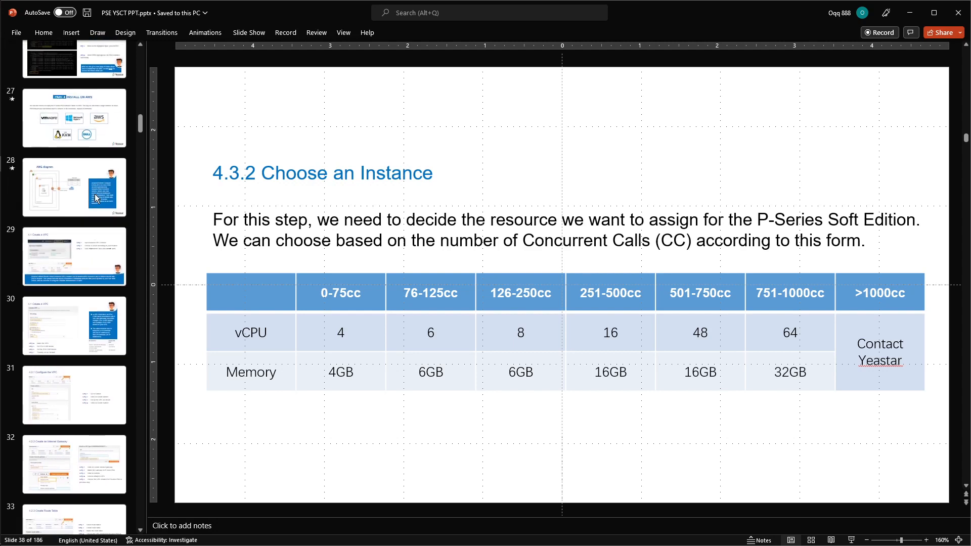
pyautogui.click(95, 195)
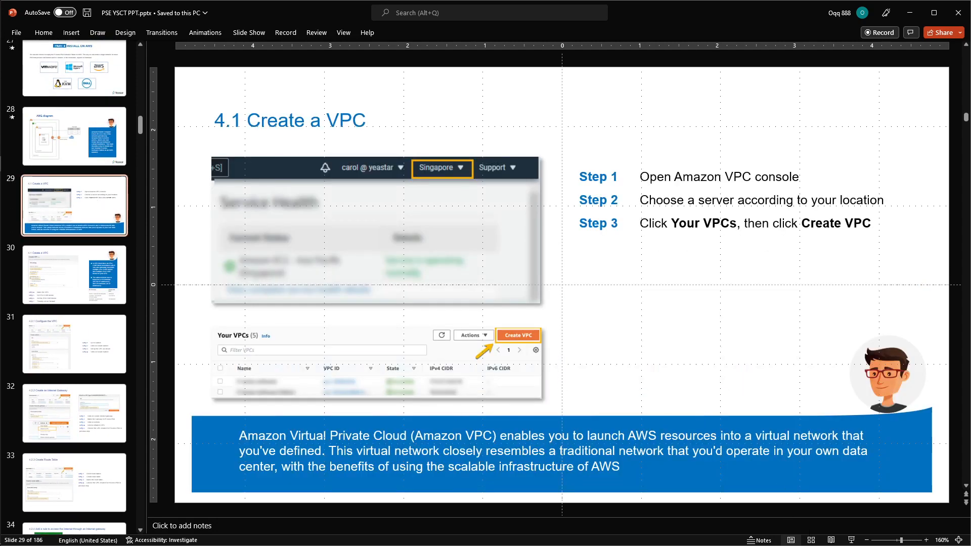
pyautogui.click(851, 540)
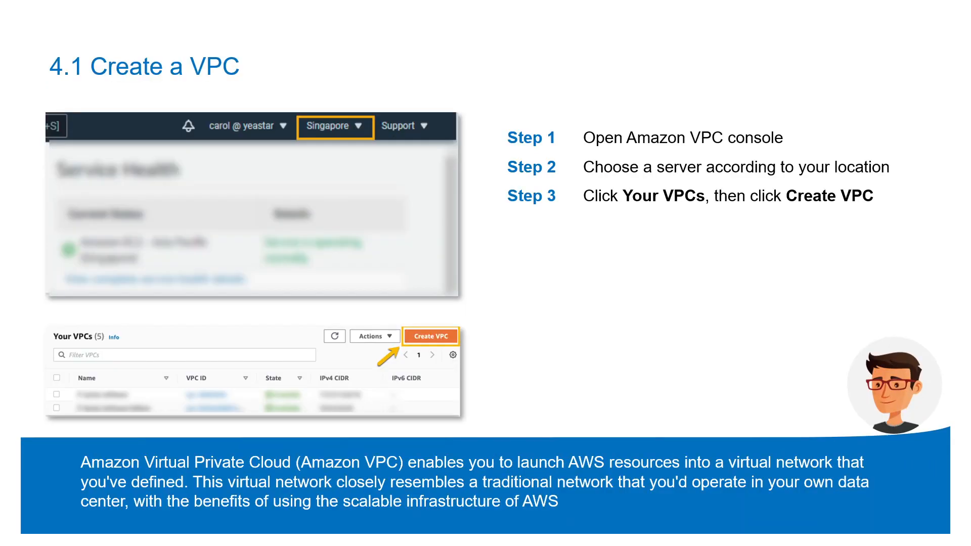
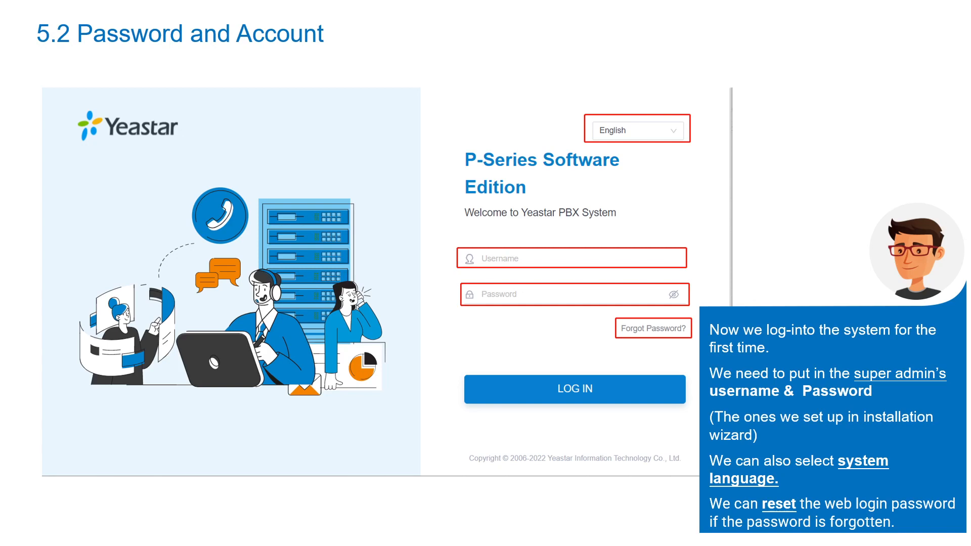
# Exit the slideshow, returning PowerPoint to slide 48, '5.2 Password and Account'
pyautogui.press('Escape')
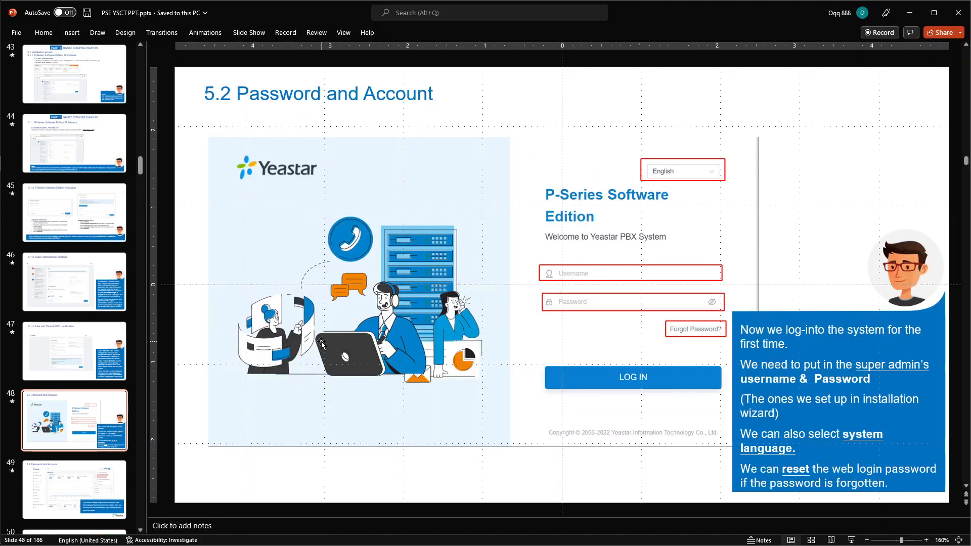
# Switch to the PBX tab and log in as admin with the account password
pyautogui.click(14, 132)
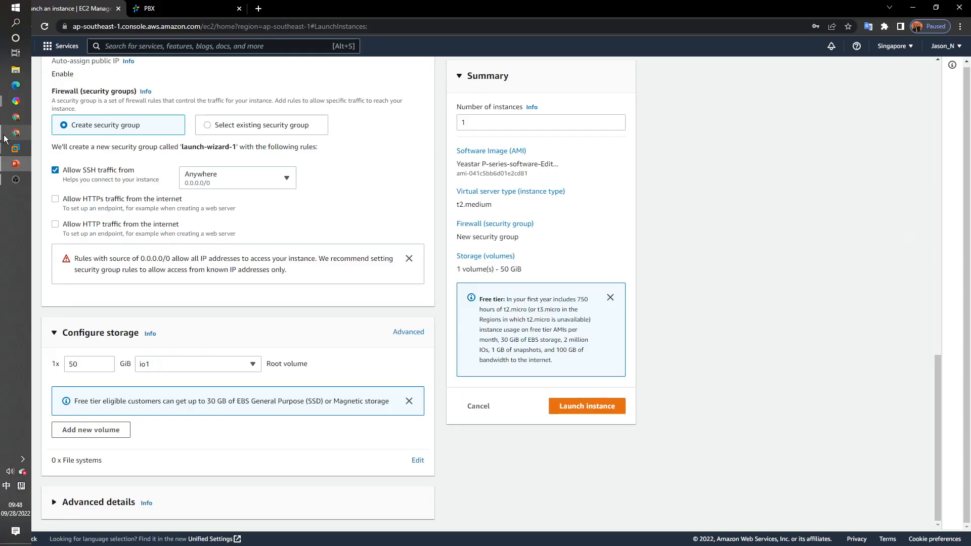
pyautogui.click(147, 8)
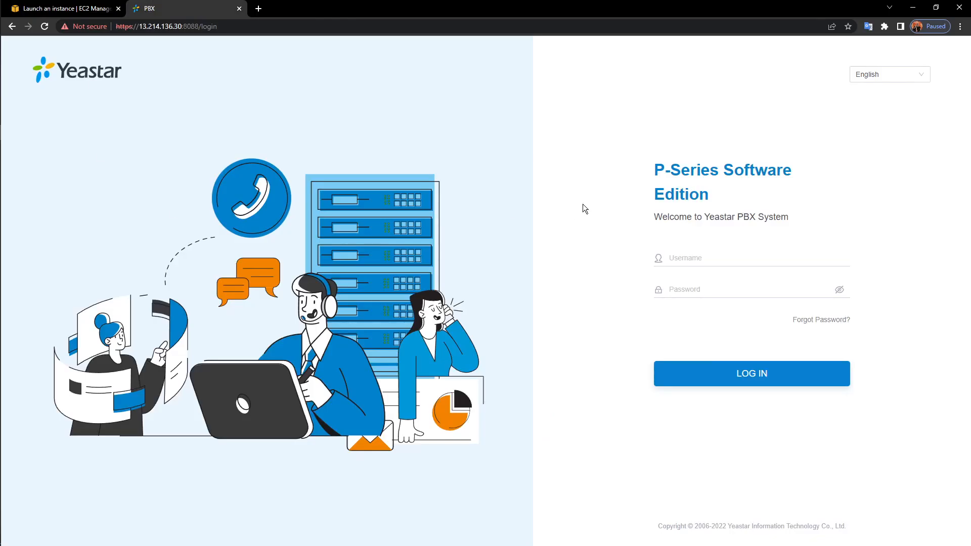
pyautogui.click(769, 260)
pyautogui.write('admin')
pyautogui.click(765, 295)
pyautogui.write('**********')
pyautogui.press('Return')
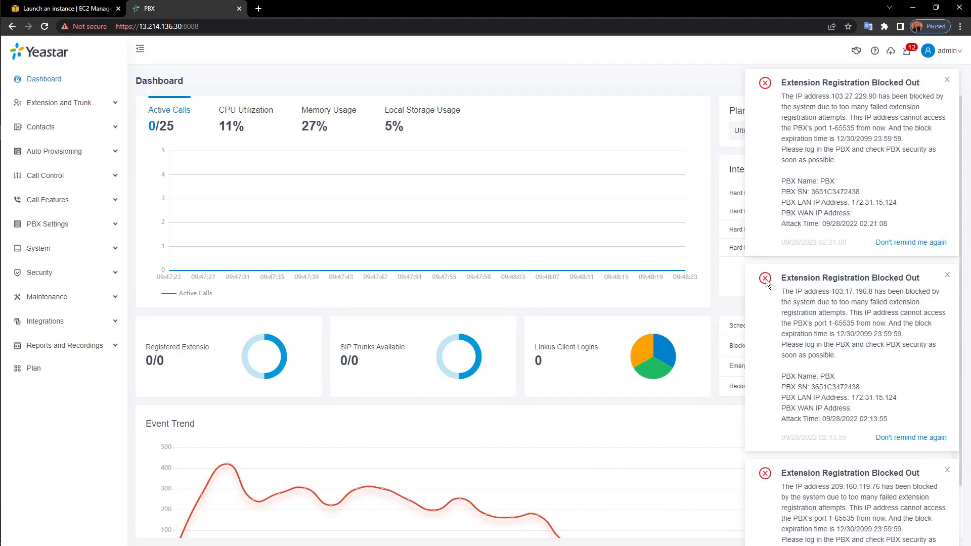
# Dismiss all eleven blocked-out alerts with Don't remind me again
pyautogui.click(922, 244)
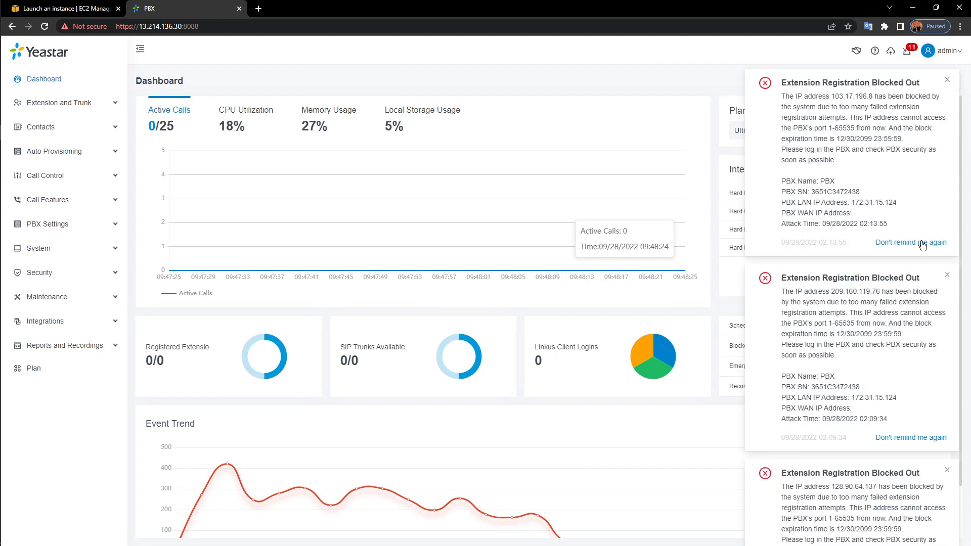
pyautogui.click(922, 243)
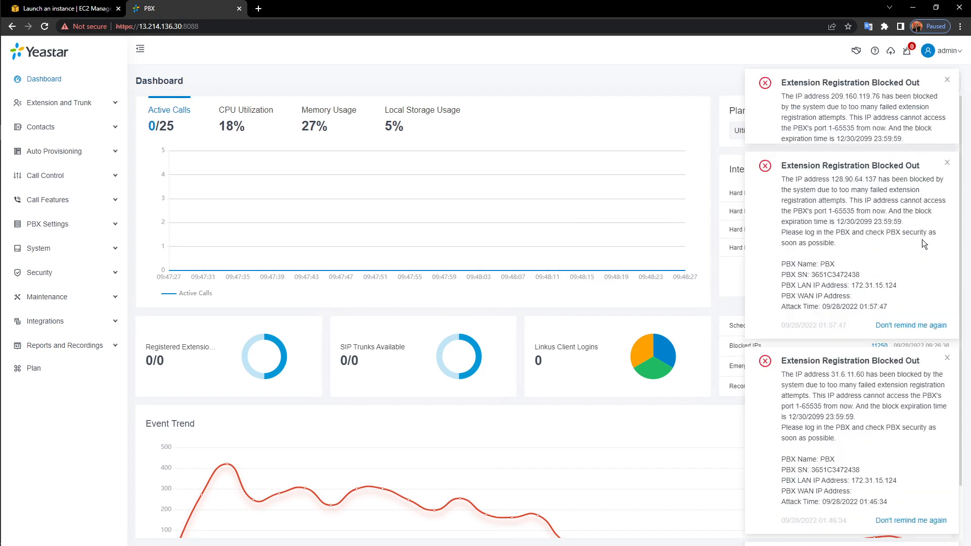
pyautogui.click(921, 242)
pyautogui.click(922, 242)
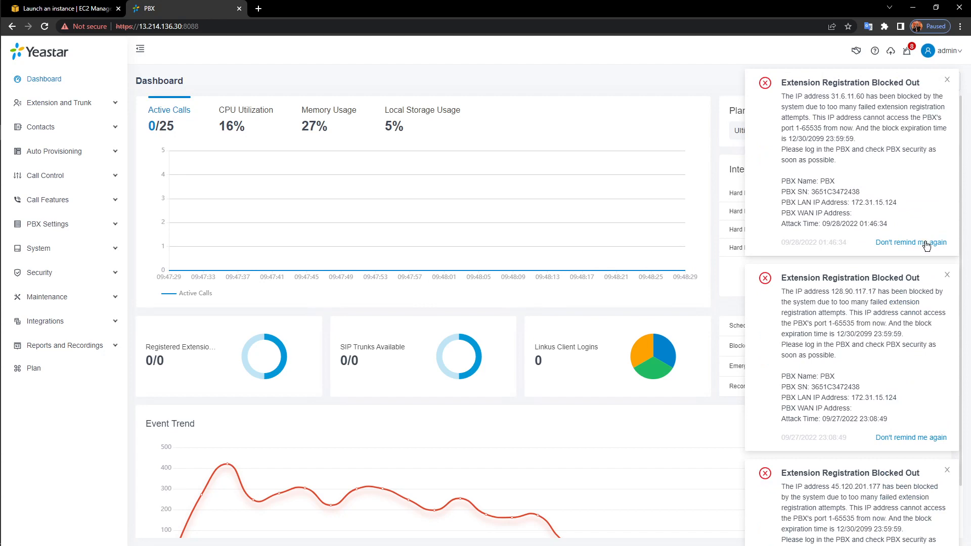
pyautogui.click(924, 243)
pyautogui.click(924, 242)
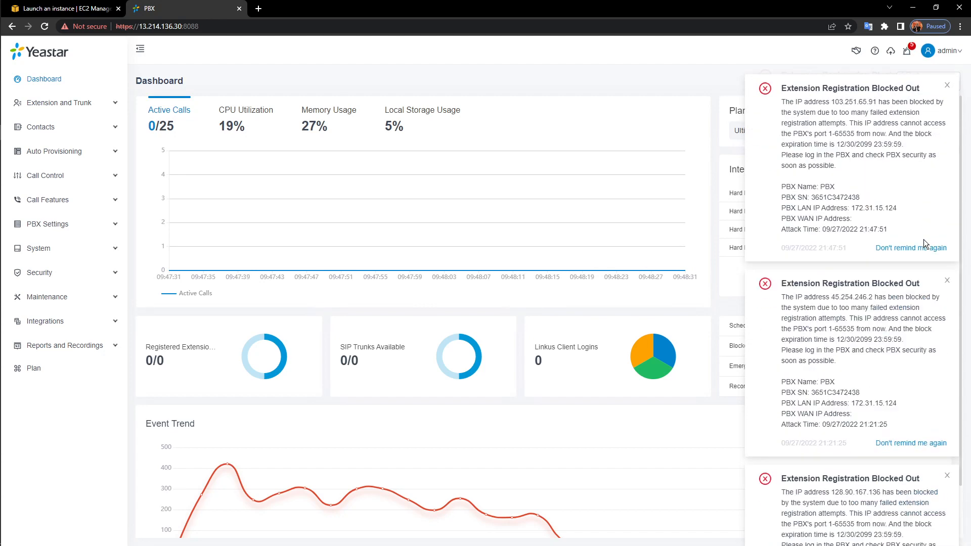
pyautogui.click(924, 242)
pyautogui.click(923, 242)
pyautogui.click(923, 242)
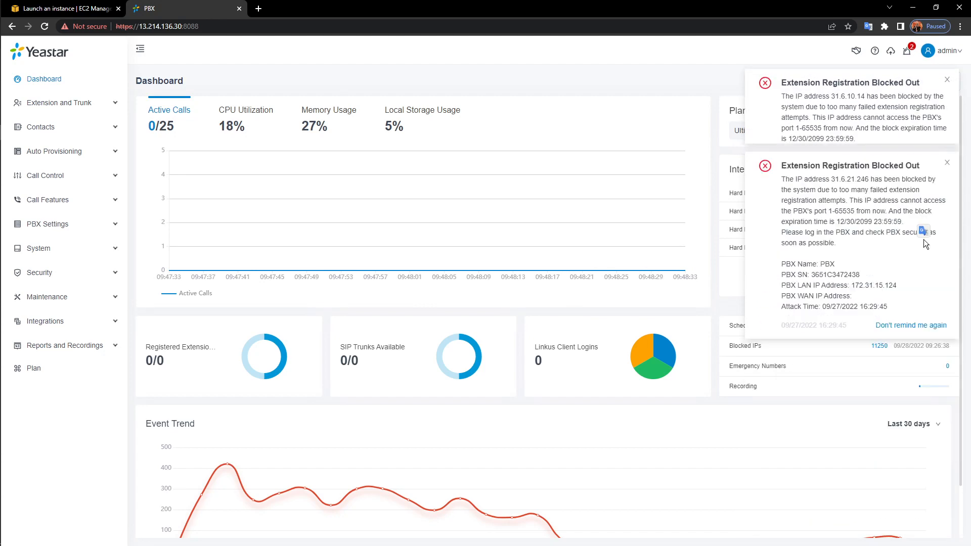
pyautogui.click(923, 242)
pyautogui.click(923, 242)
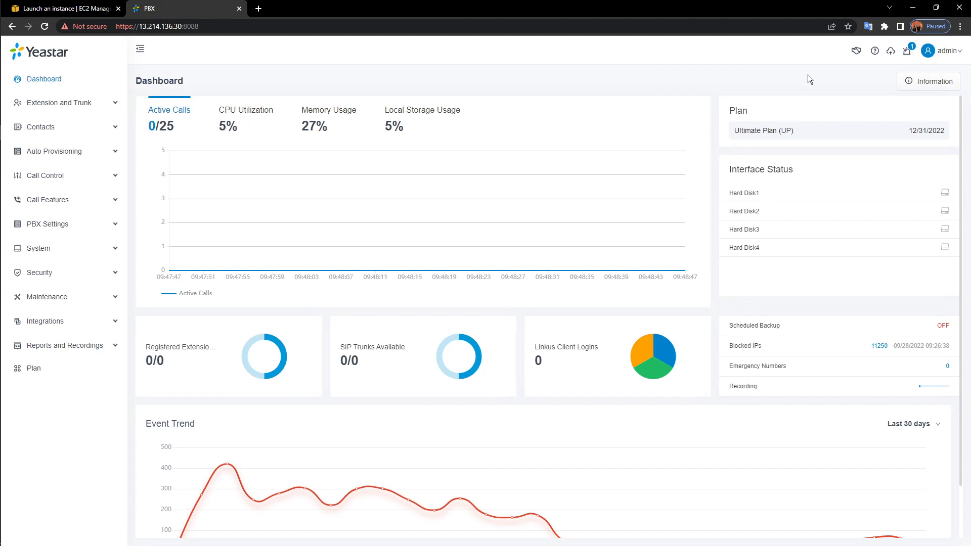
# Review the PBX network and device information, then expand the System section
pyautogui.click(937, 81)
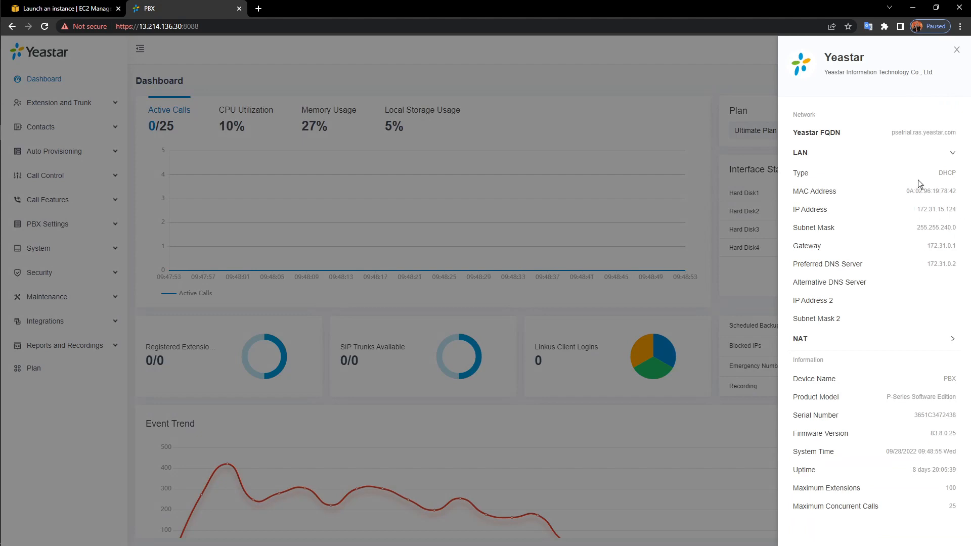
pyautogui.click(957, 49)
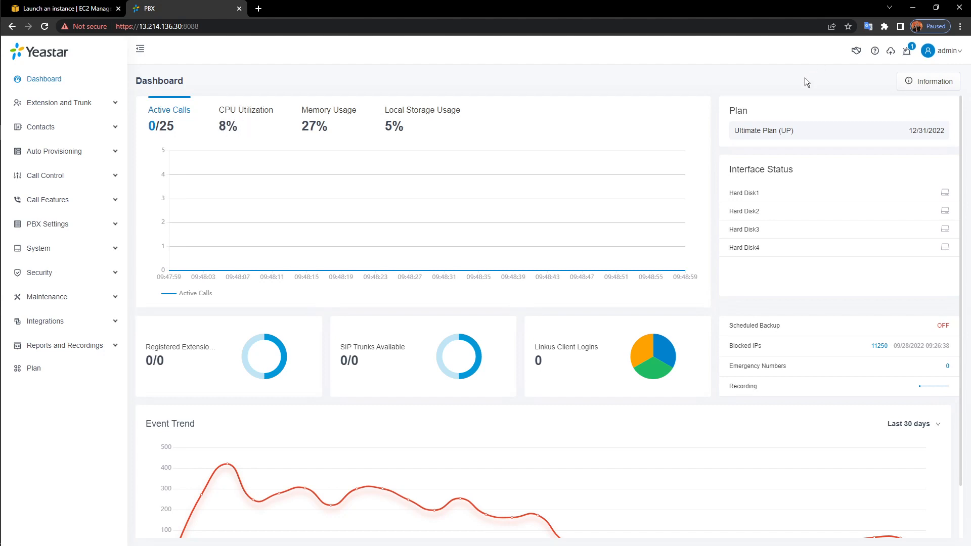
pyautogui.click(74, 253)
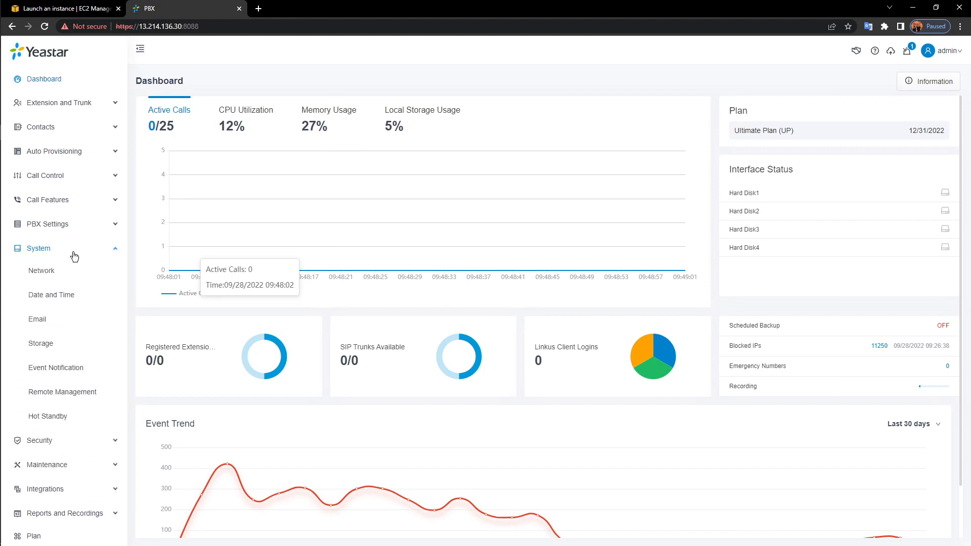
# Inspect Network's Ethernet Mode options unchanged, then view the Yeastar FQDN settings
pyautogui.click(42, 271)
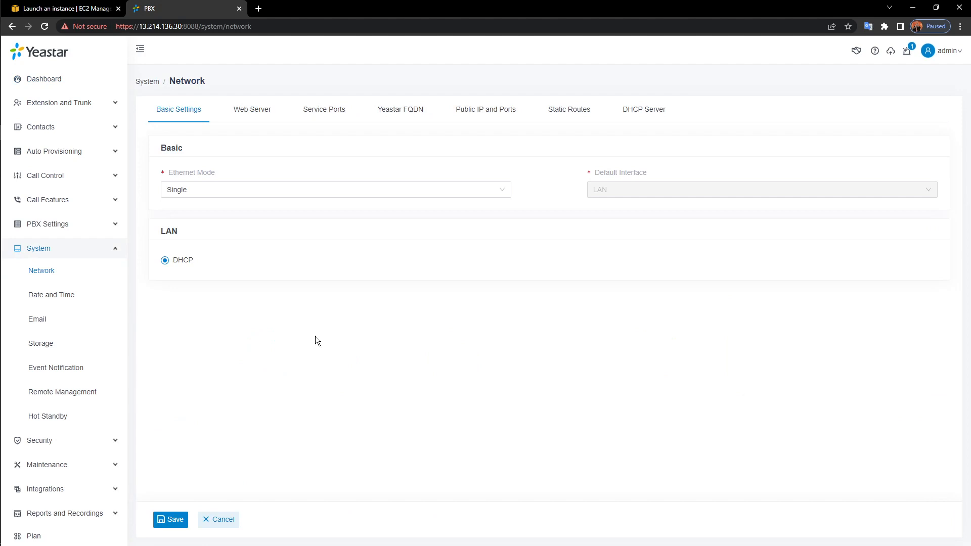
pyautogui.click(428, 200)
pyautogui.click(426, 256)
pyautogui.click(417, 109)
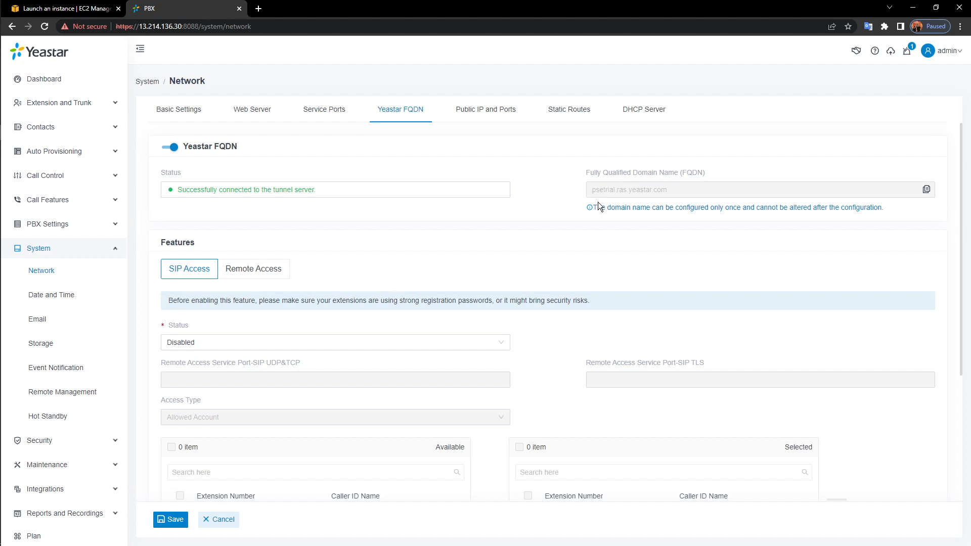
# Open psetrial.ras.yeastar.com in a new tab to reach the Yeastar login page
pyautogui.click(256, 8)
pyautogui.click(261, 24)
pyautogui.write('p')
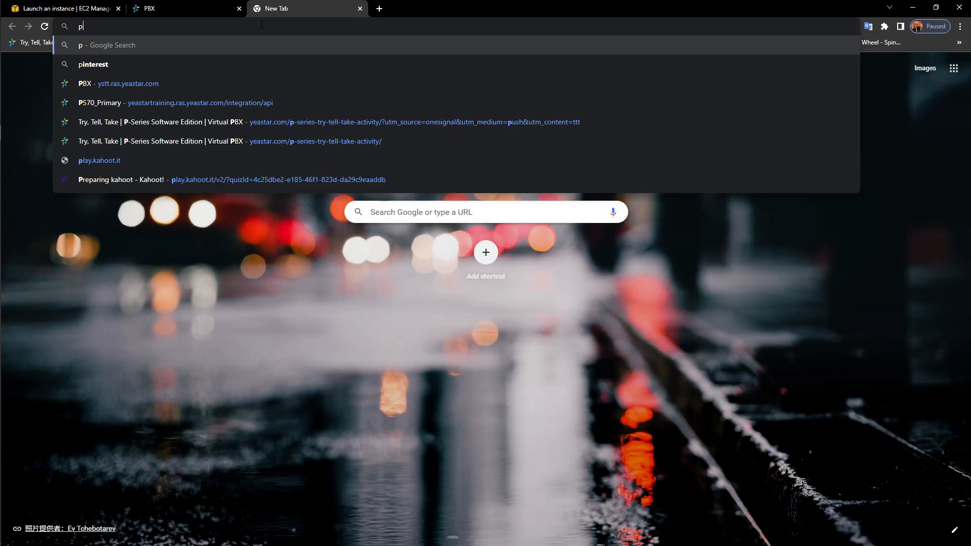
pyautogui.write('setrial')
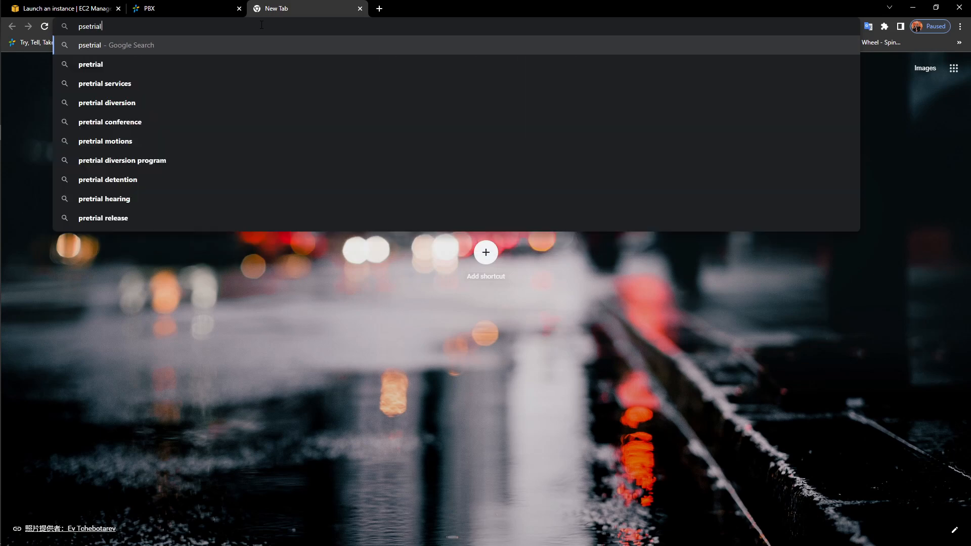
pyautogui.write('.ras.ye')
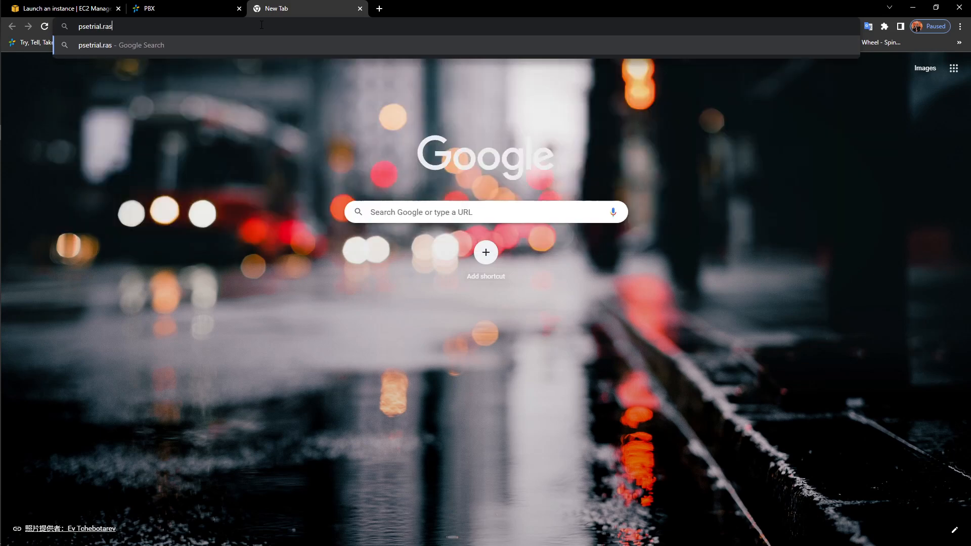
pyautogui.write('astar.com')
pyautogui.press('Return')
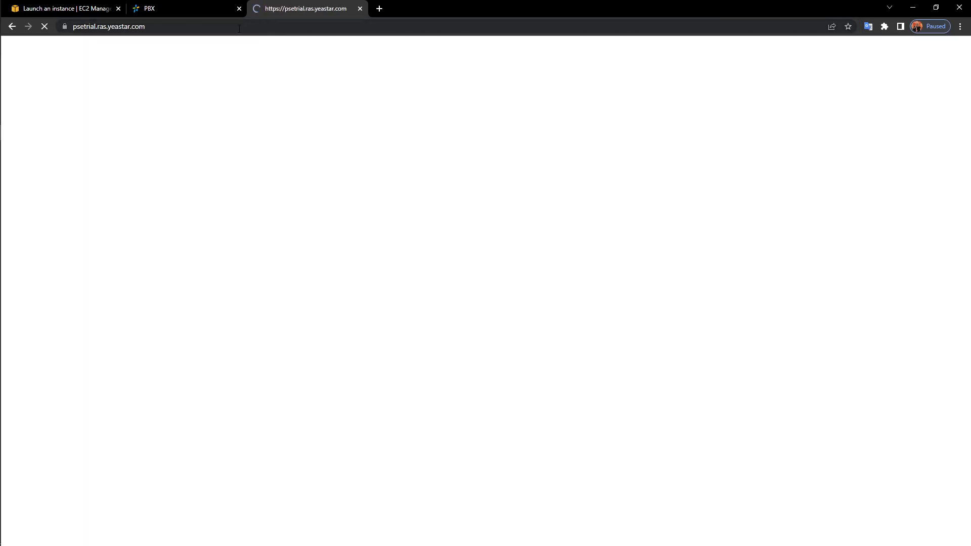
pyautogui.click(191, 10)
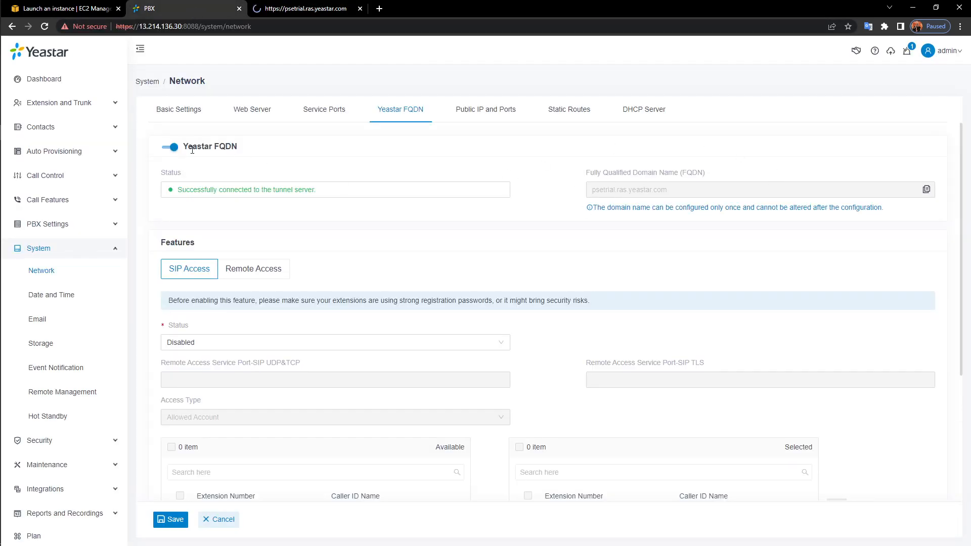
pyautogui.click(326, 7)
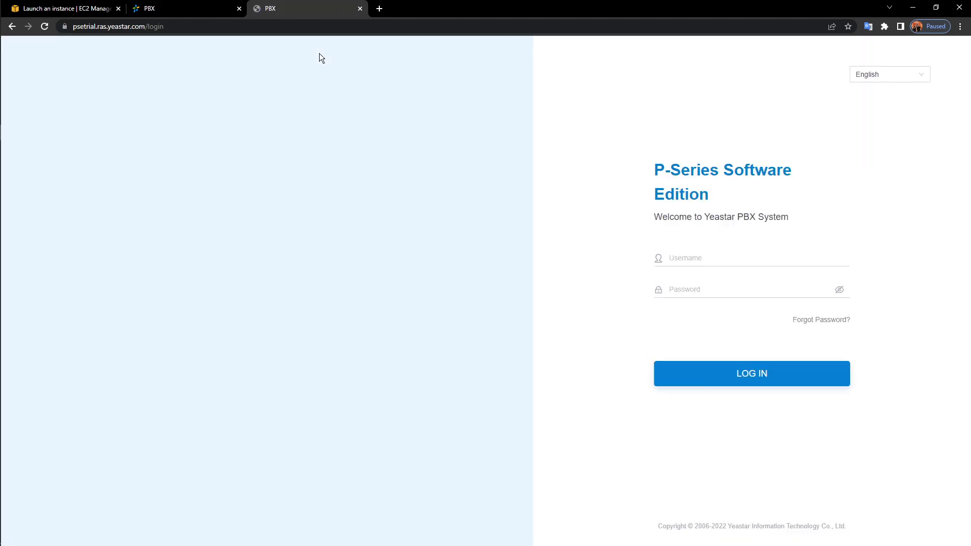
pyautogui.click(702, 260)
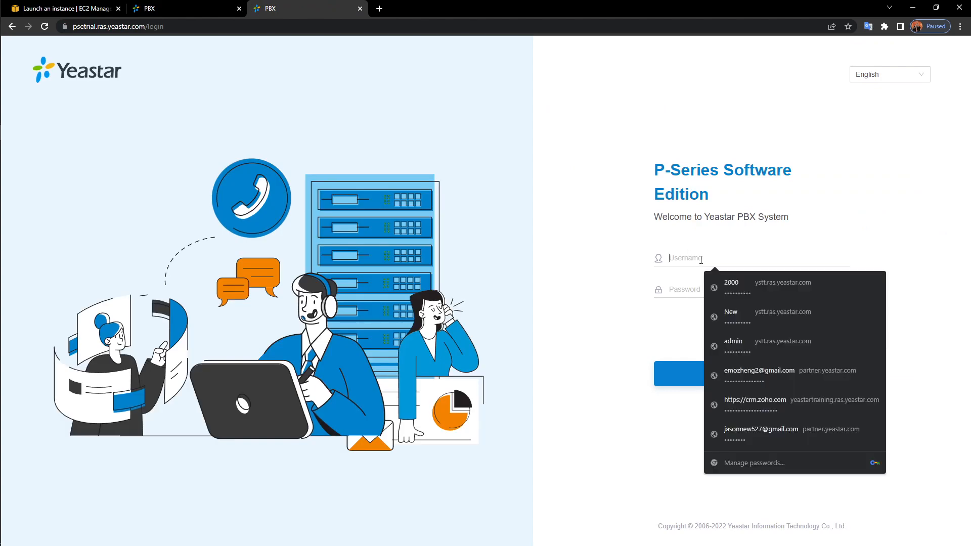
pyautogui.click(158, 8)
# Close the extra PBX tab and sign in as admin through the FQDN login
pyautogui.click(239, 8)
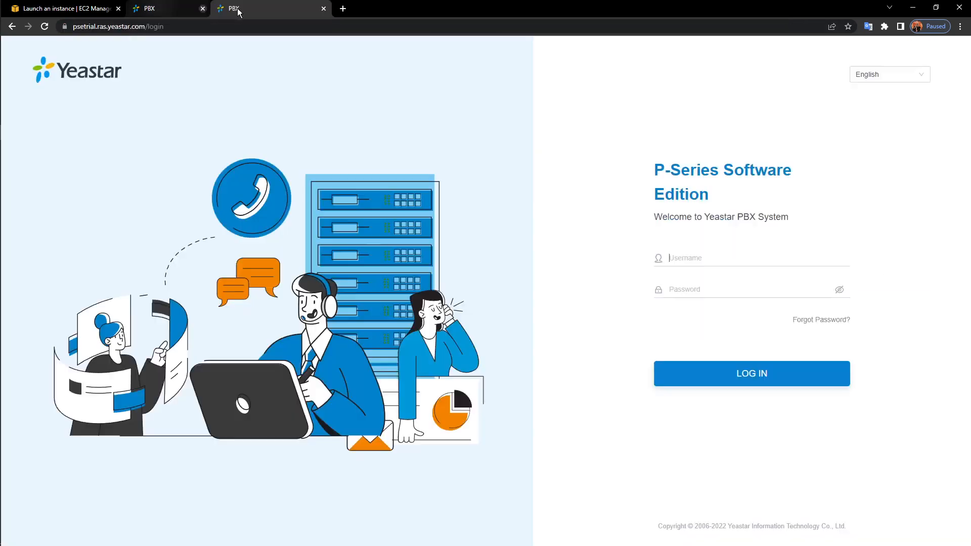
pyautogui.click(769, 258)
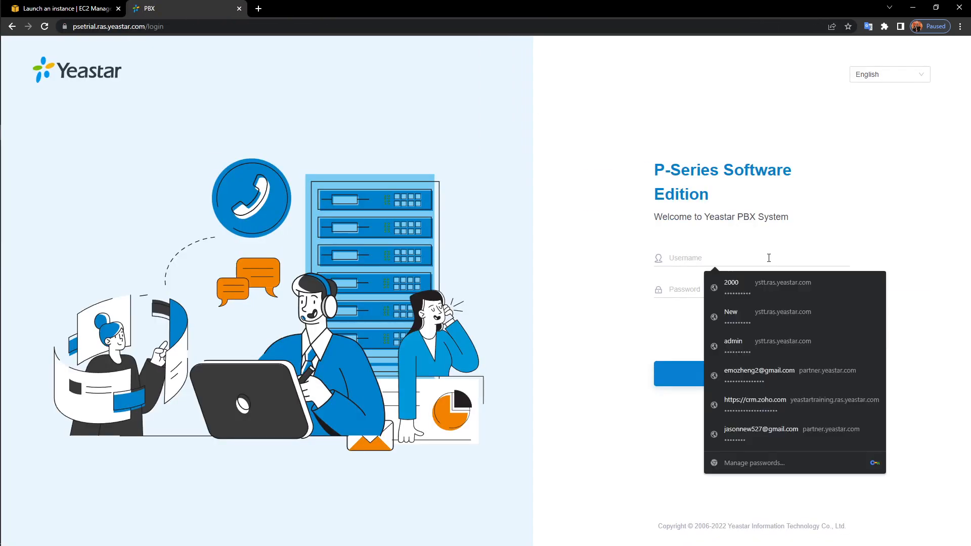
pyautogui.write('admin')
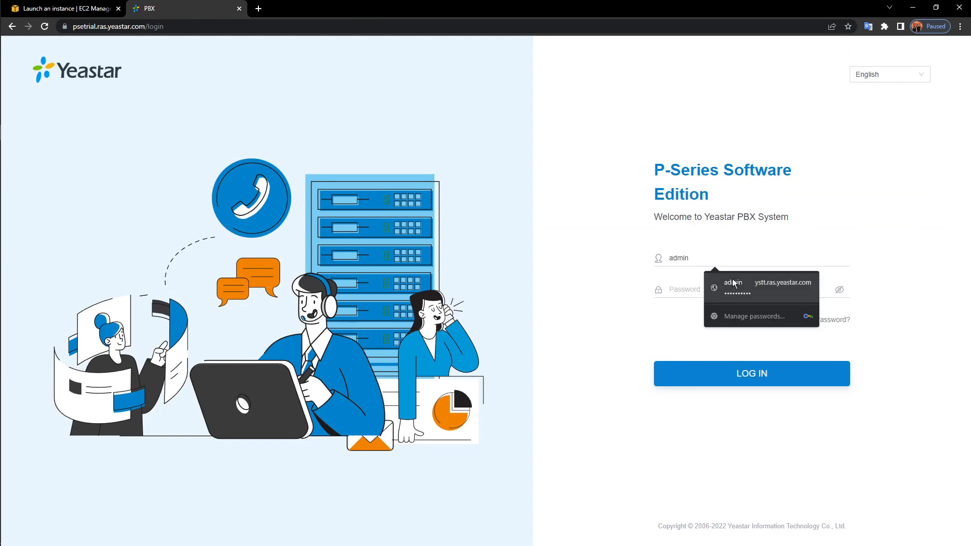
pyautogui.click(683, 286)
pyautogui.write('••••••••••')
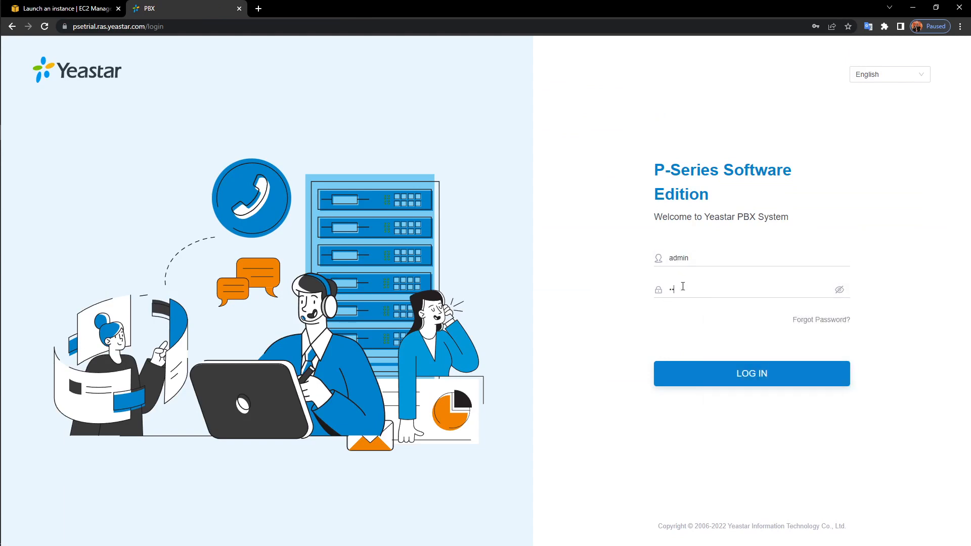
pyautogui.write('•')
pyautogui.press('Return')
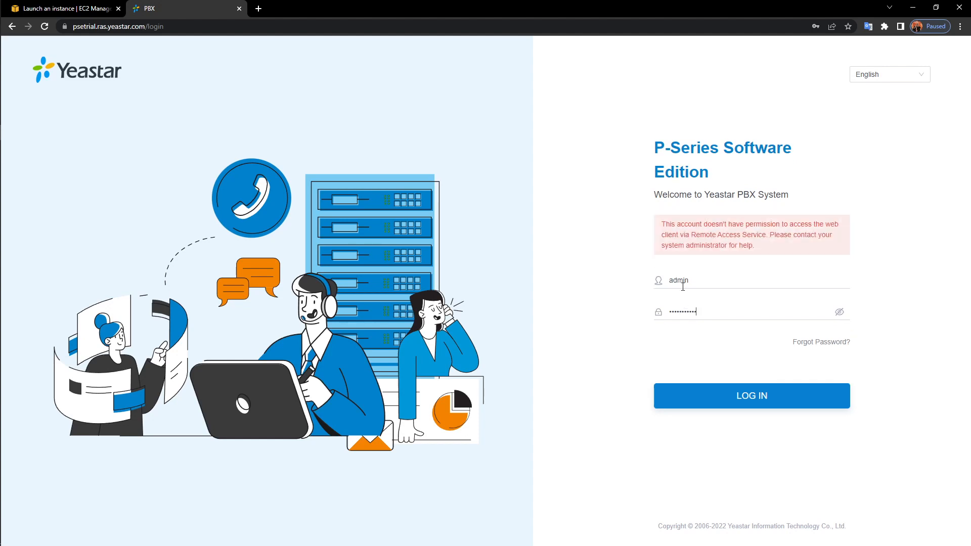
# Retype the password and resubmit, getting the Remote Access Service permission refusal
pyautogui.moveTo(732, 314); pyautogui.dragTo(574, 325)
pyautogui.press('BackSpace')
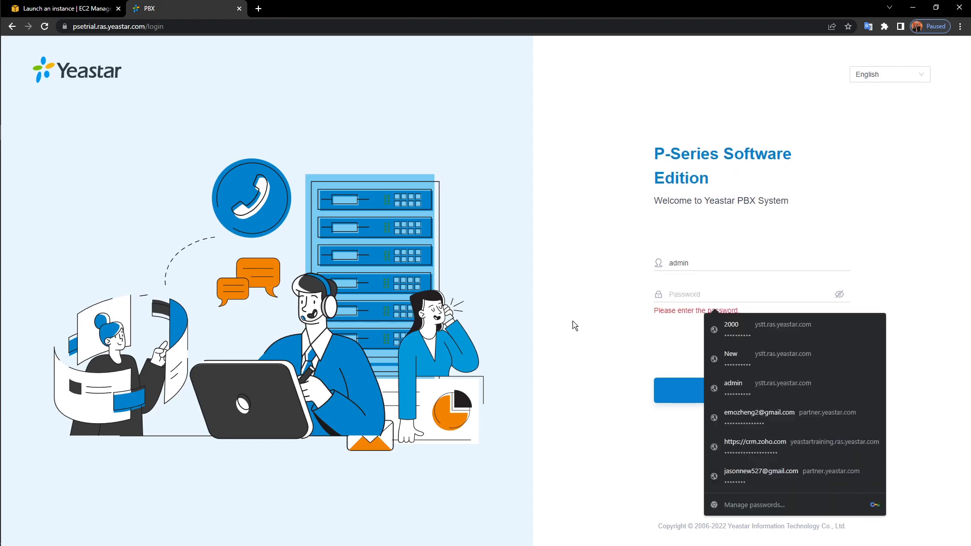
pyautogui.write('•••••••')
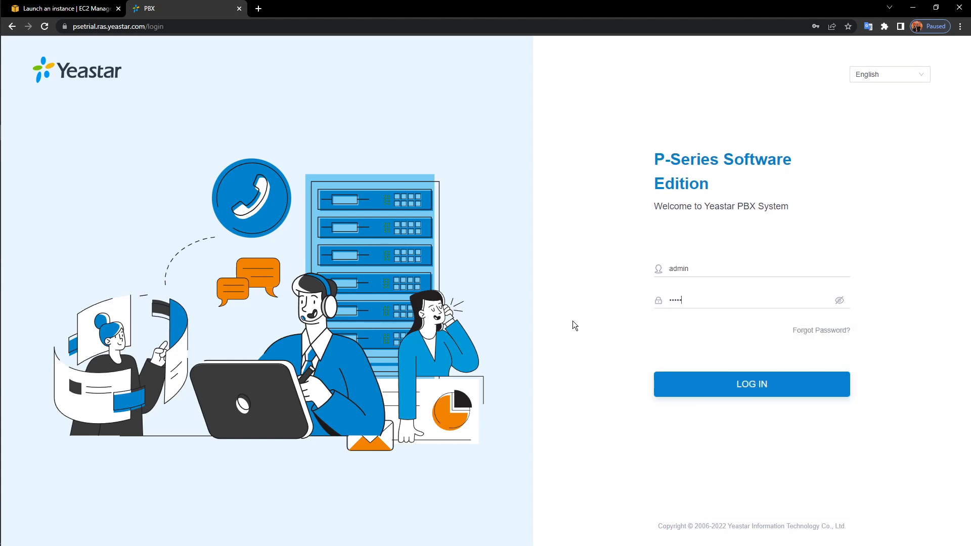
pyautogui.write('••••')
pyautogui.press('Return')
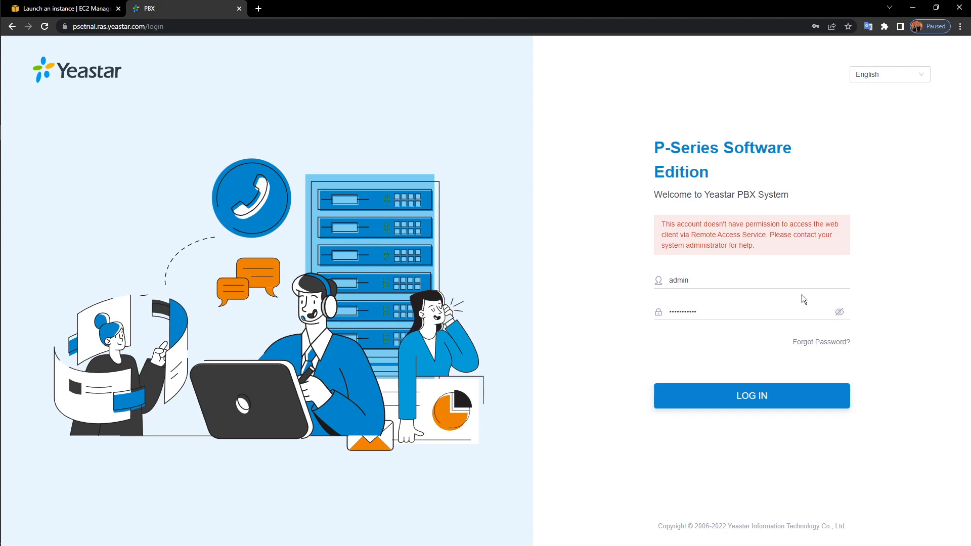
# Reveal the hidden system tray applications
pyautogui.moveTo(1, 229)
pyautogui.moveTo(7, 170)
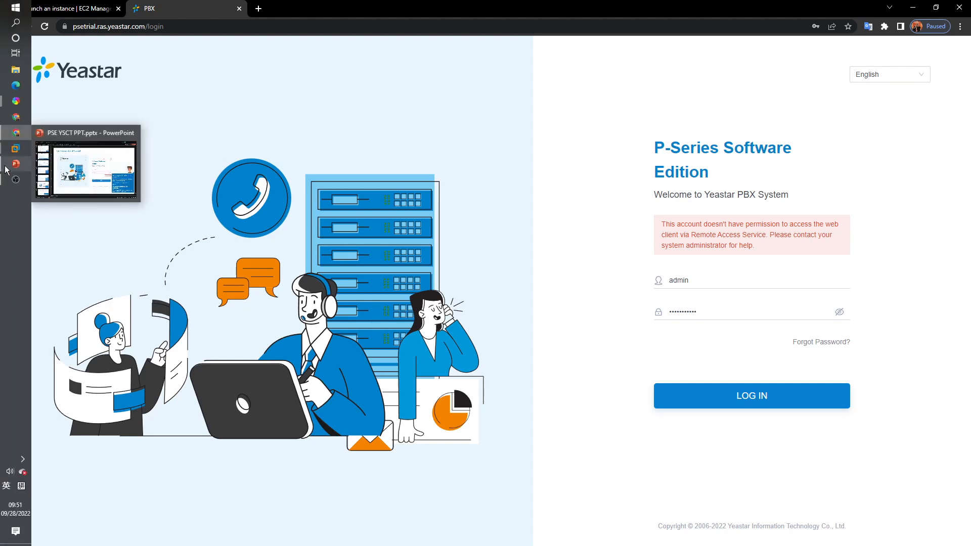
pyautogui.click(23, 461)
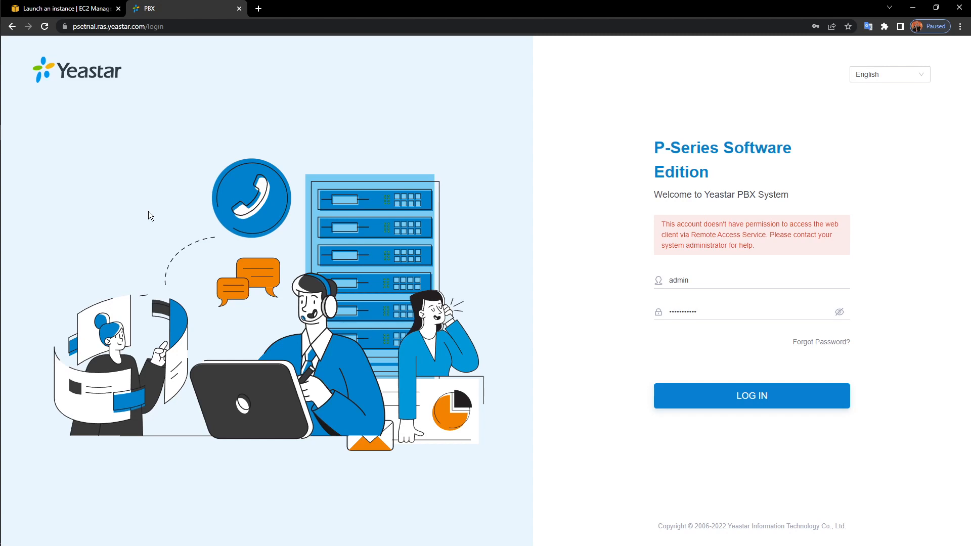
# Load the PBX portal directly at 13.214.136.30:8088 to reach the dashboard
pyautogui.click(237, 23)
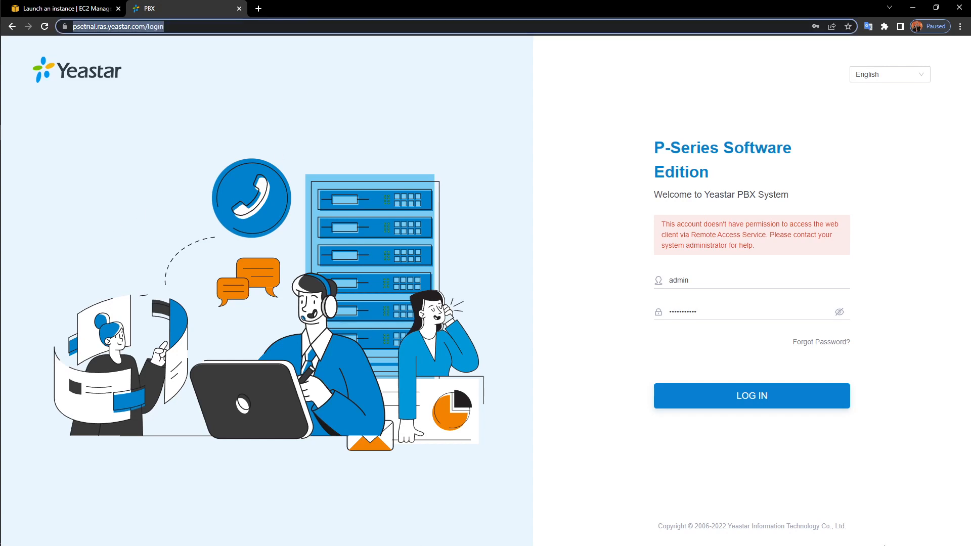
pyautogui.write('13')
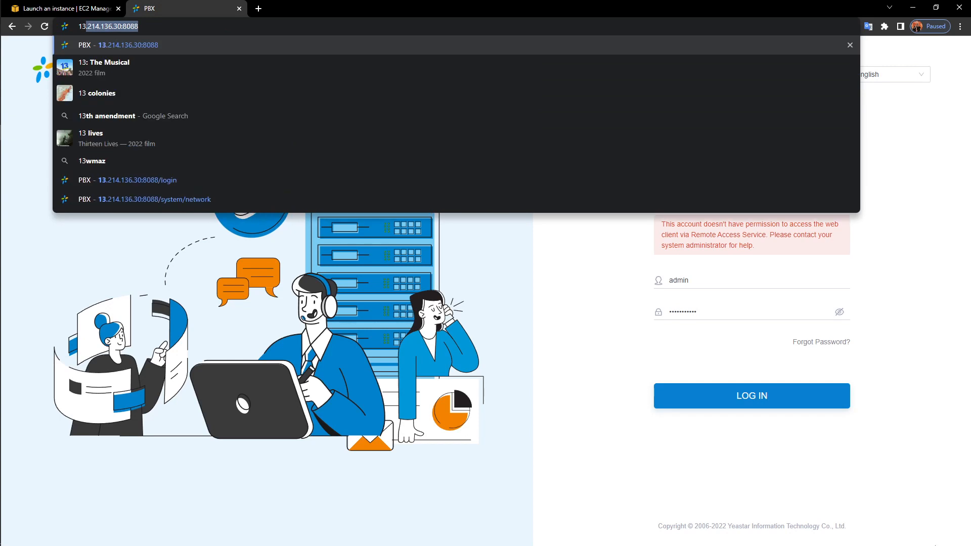
pyautogui.write('.21')
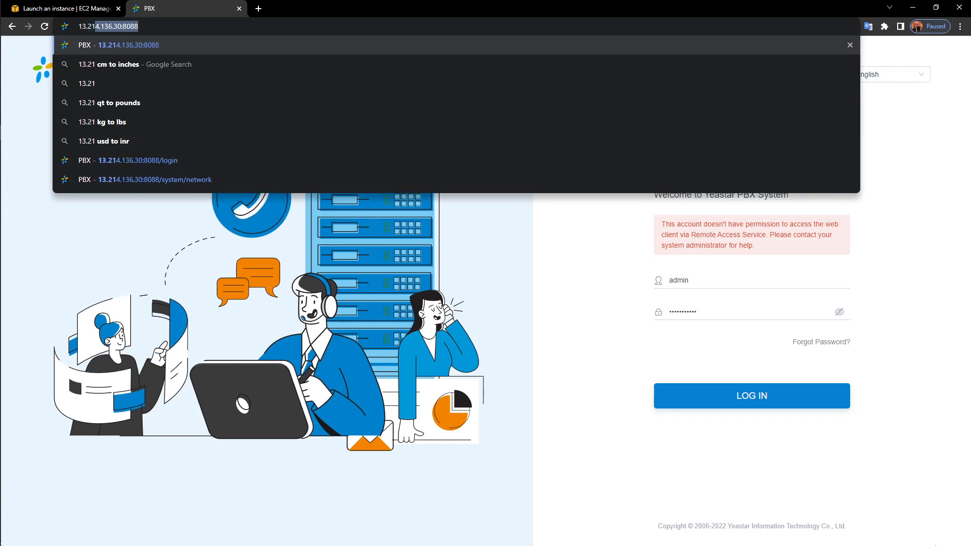
pyautogui.write('4.1')
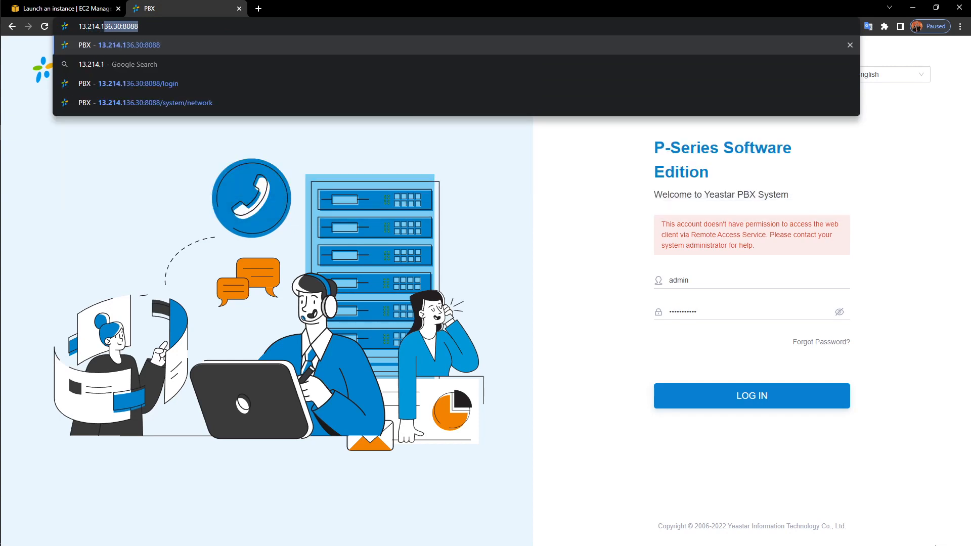
pyautogui.write('36.30')
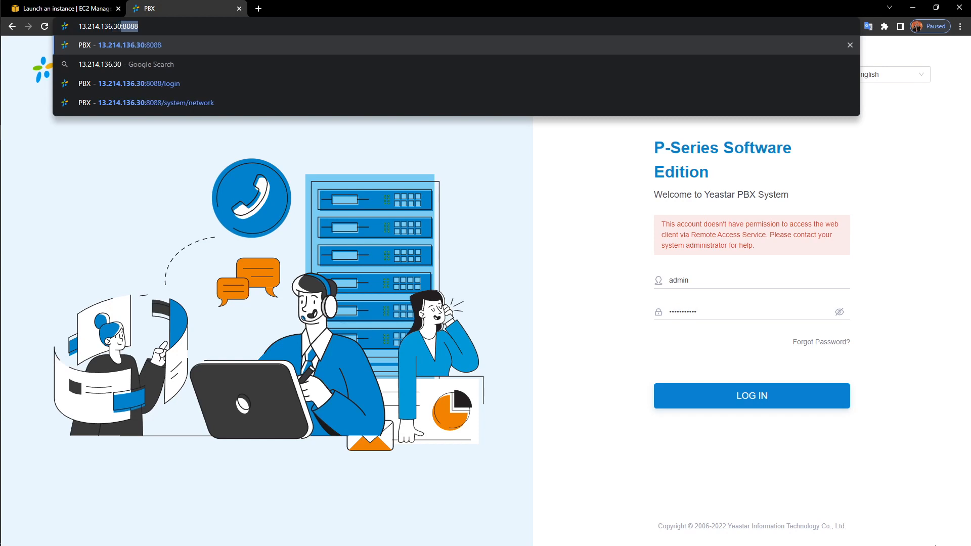
pyautogui.press('Return')
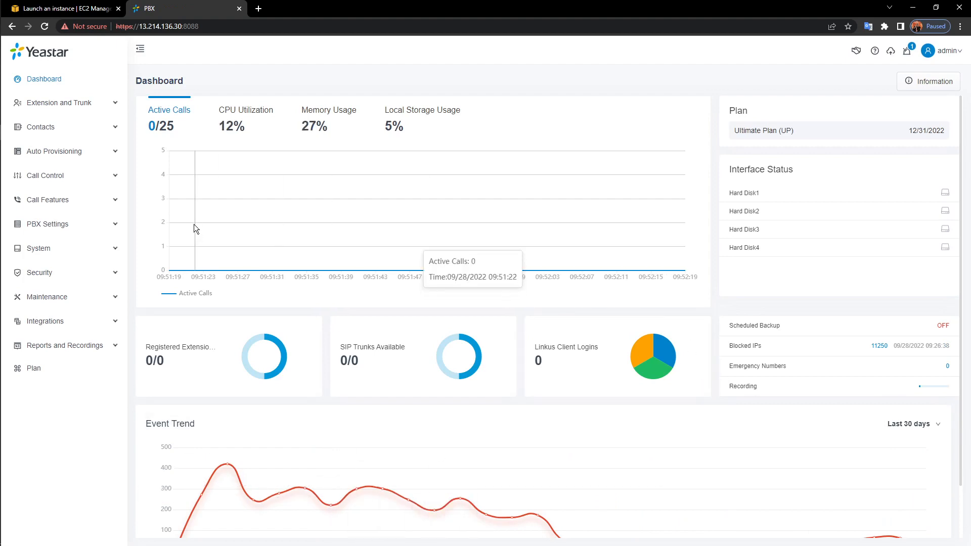
# View Yeastar FQDN's Remote Access table: Web Access on 443 and Linkus on 11005
pyautogui.click(59, 245)
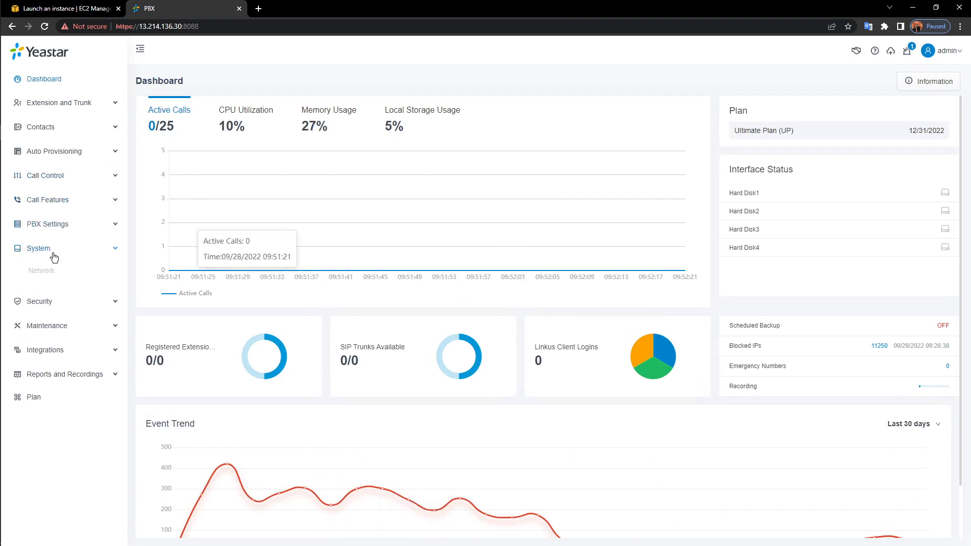
pyautogui.click(51, 272)
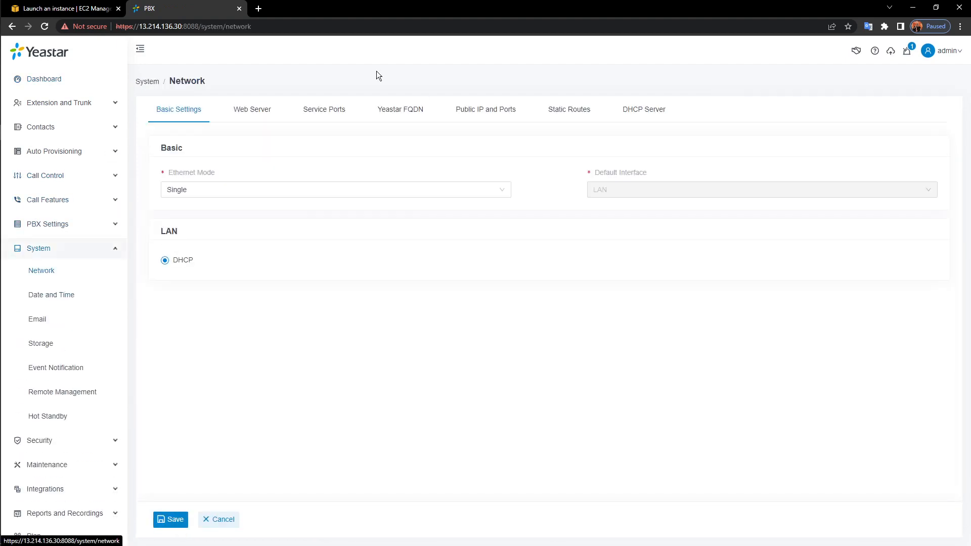
pyautogui.click(400, 112)
pyautogui.scroll(-1, 305, 251)
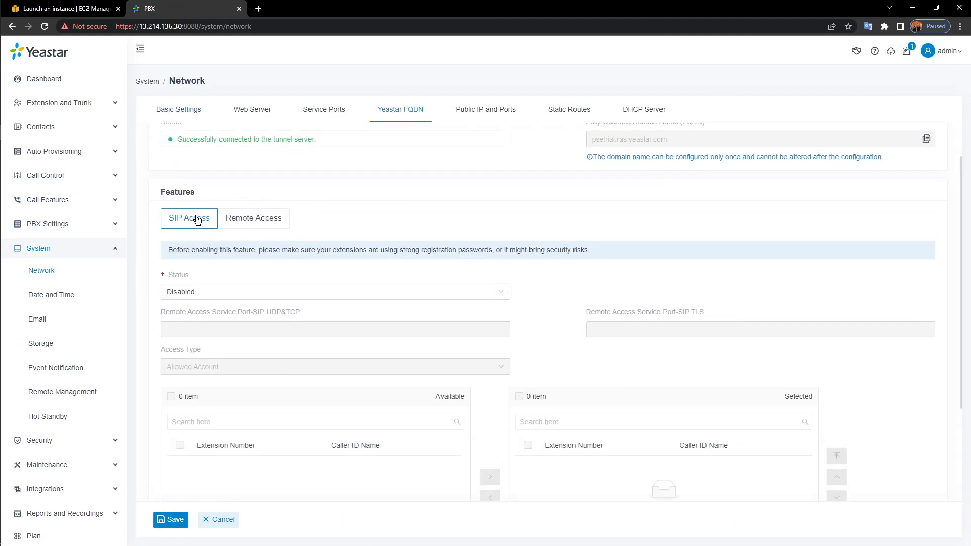
pyautogui.scroll(-1, 209, 221)
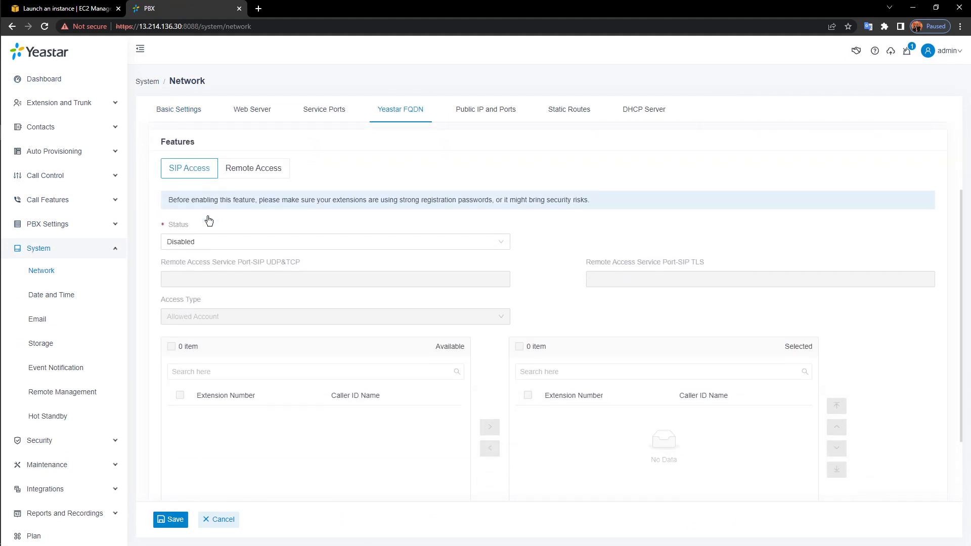
pyautogui.click(269, 172)
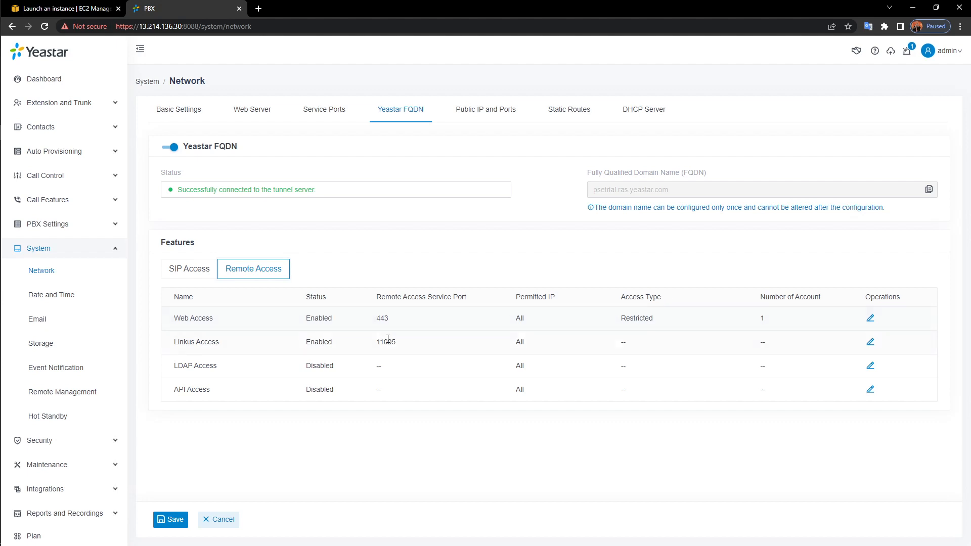
pyautogui.moveTo(215, 318); pyautogui.dragTo(173, 319)
pyautogui.click(479, 260)
pyautogui.click(80, 253)
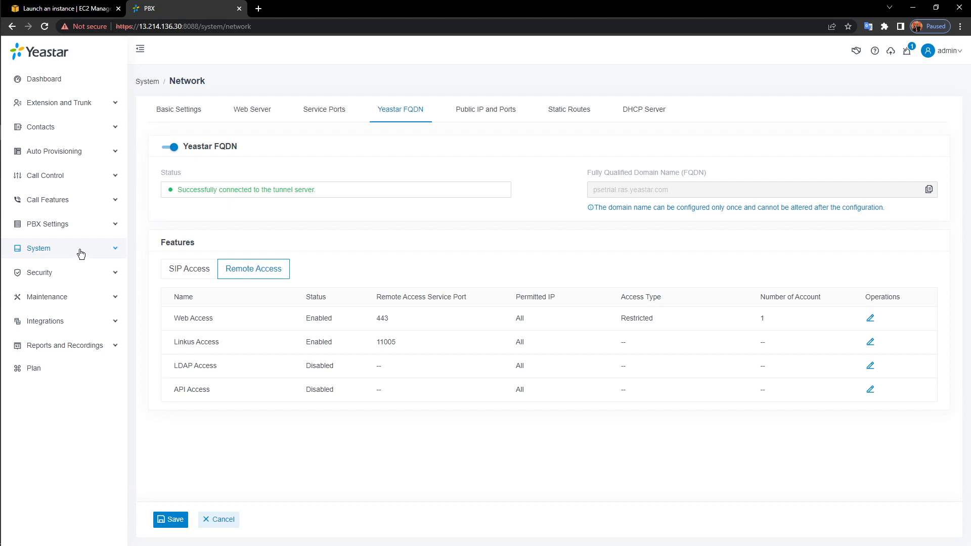
# Open System > Hot Standby and switch on Enable Hot Standby
pyautogui.click(81, 250)
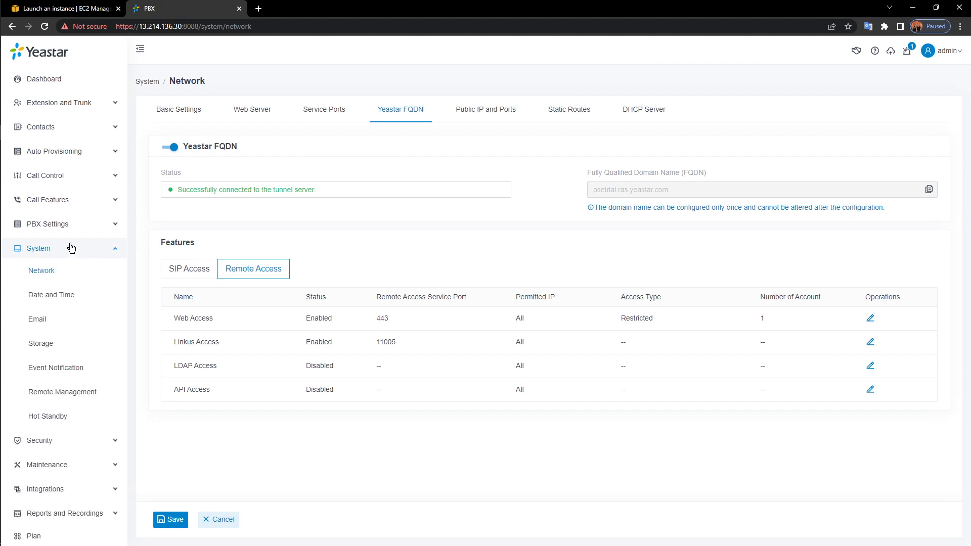
pyautogui.click(52, 421)
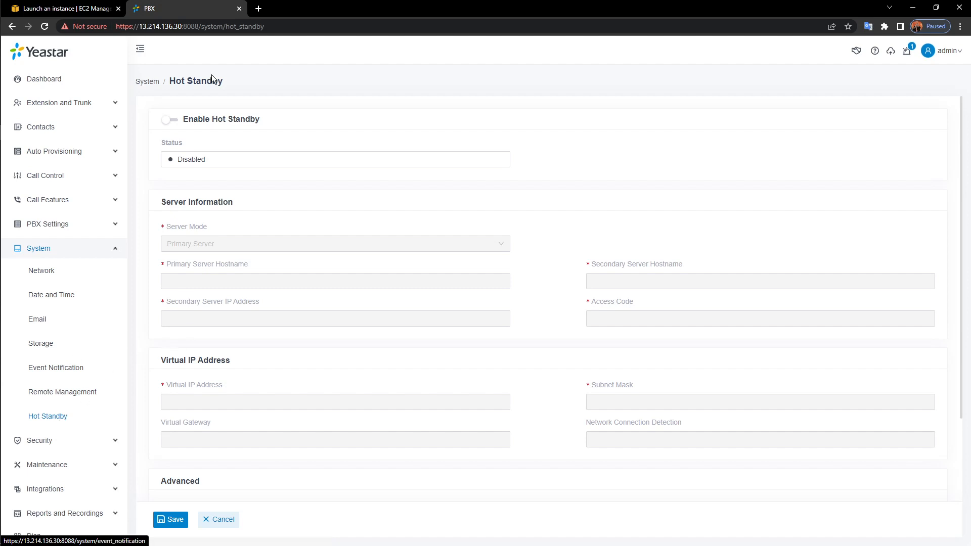
pyautogui.click(172, 120)
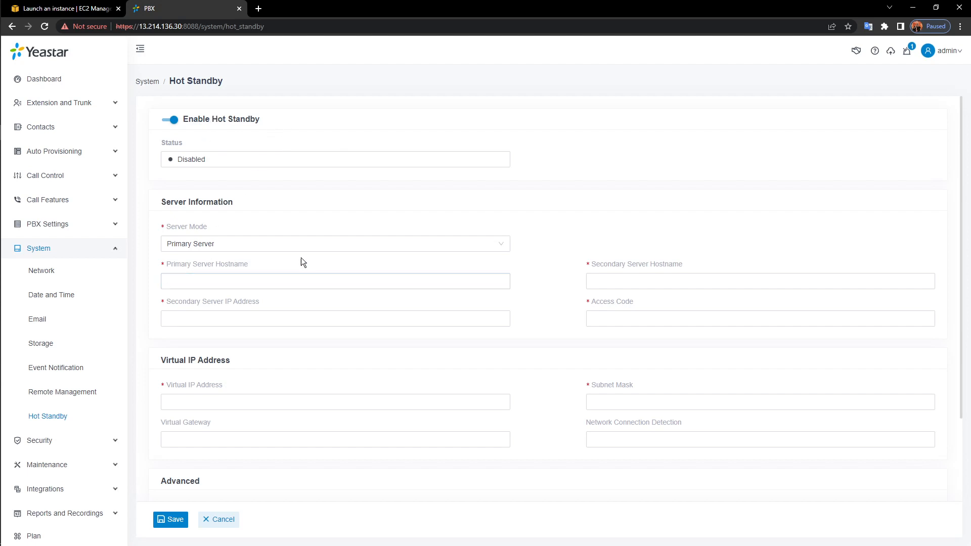
# Set Server Mode to Primary Server and step through the hostname and IP fields
pyautogui.click(212, 245)
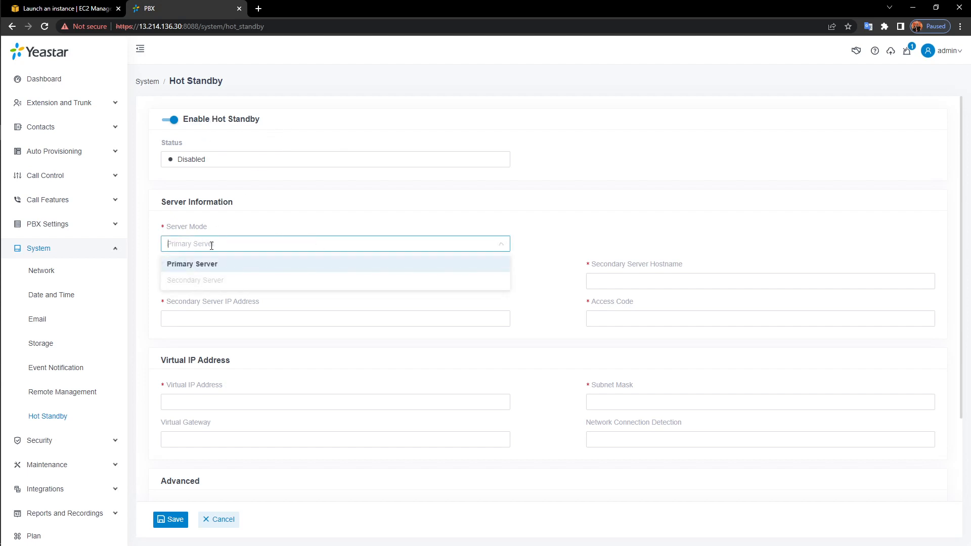
pyautogui.click(232, 264)
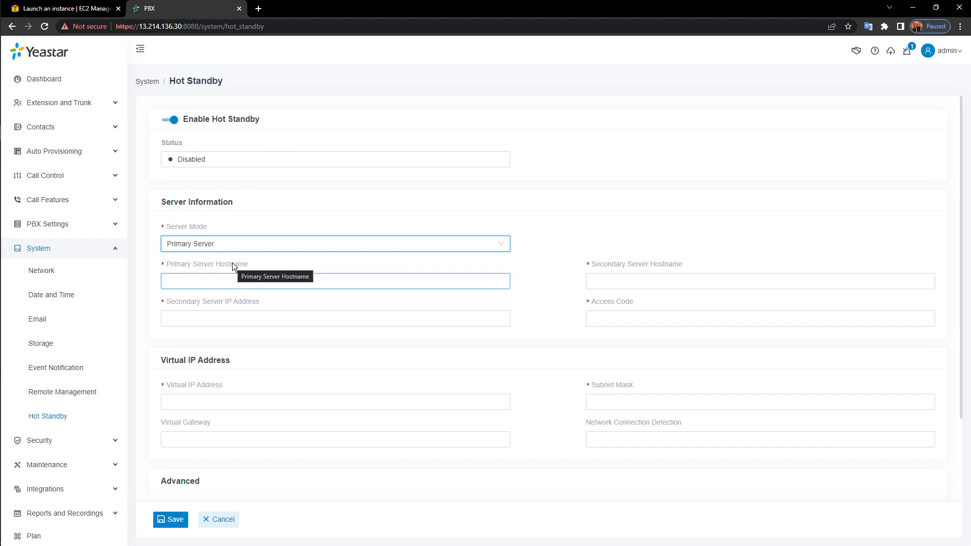
pyautogui.click(268, 248)
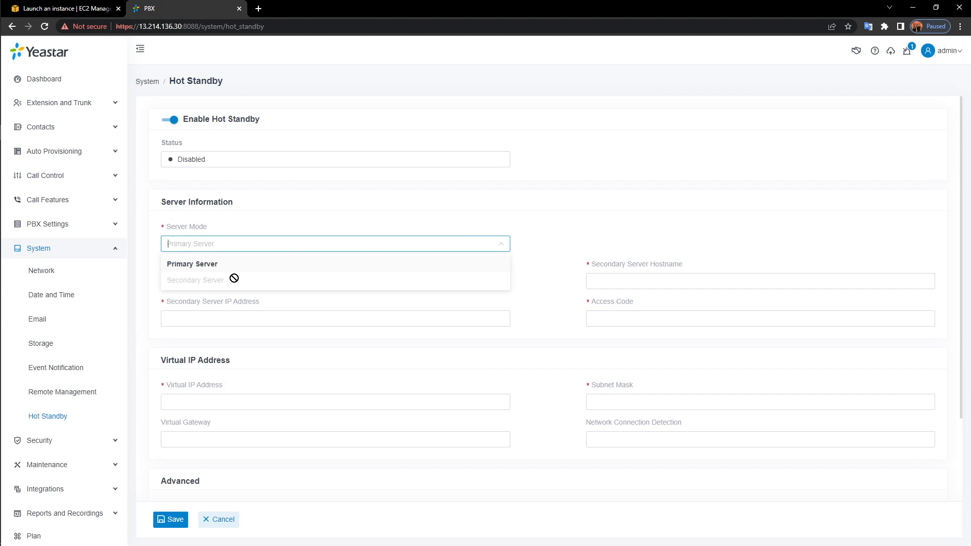
pyautogui.click(296, 205)
pyautogui.click(331, 282)
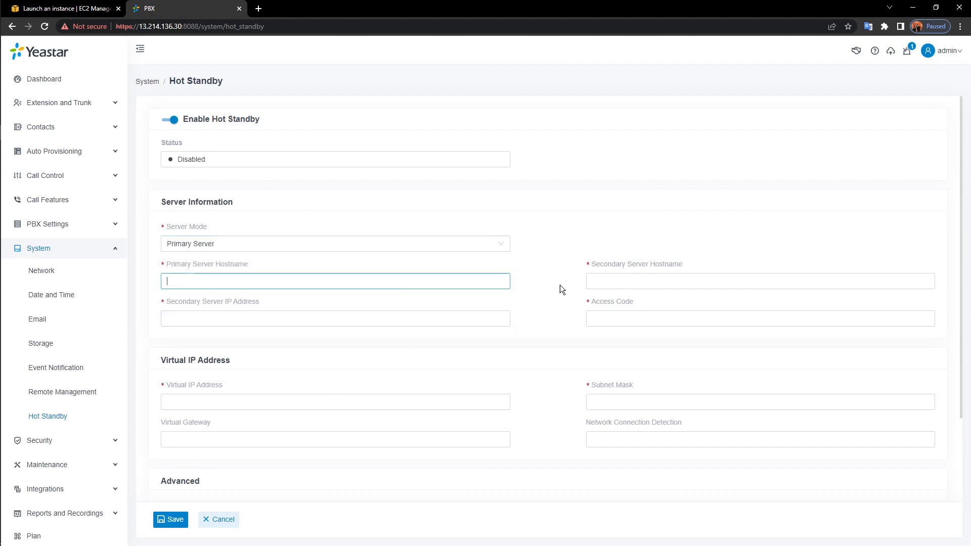
pyautogui.click(695, 280)
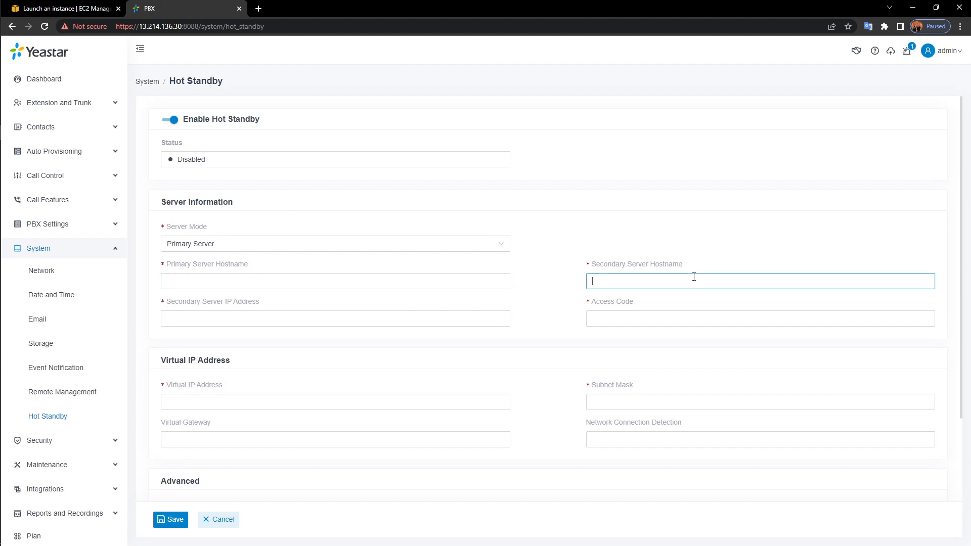
pyautogui.click(385, 320)
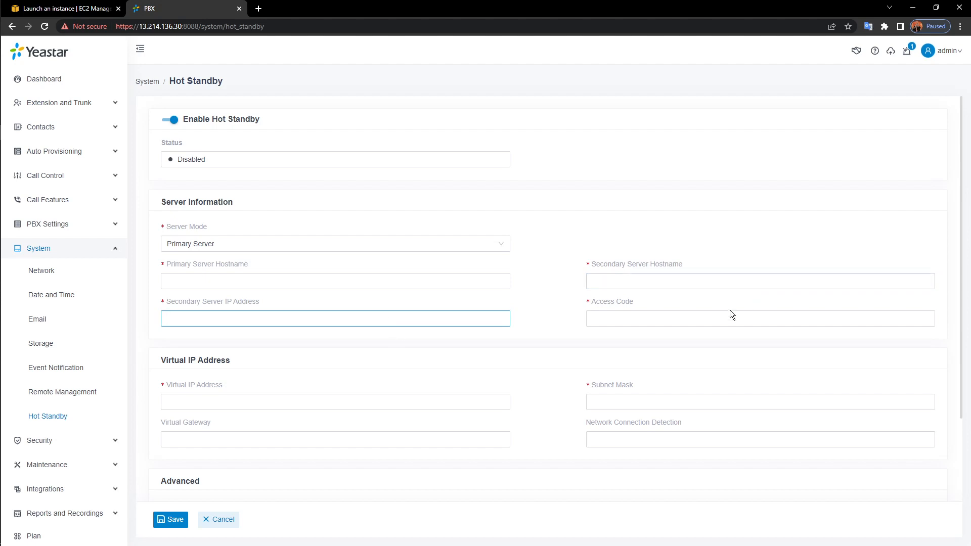
# Enter an eight-digit Access Code, clearing the length error
pyautogui.click(711, 320)
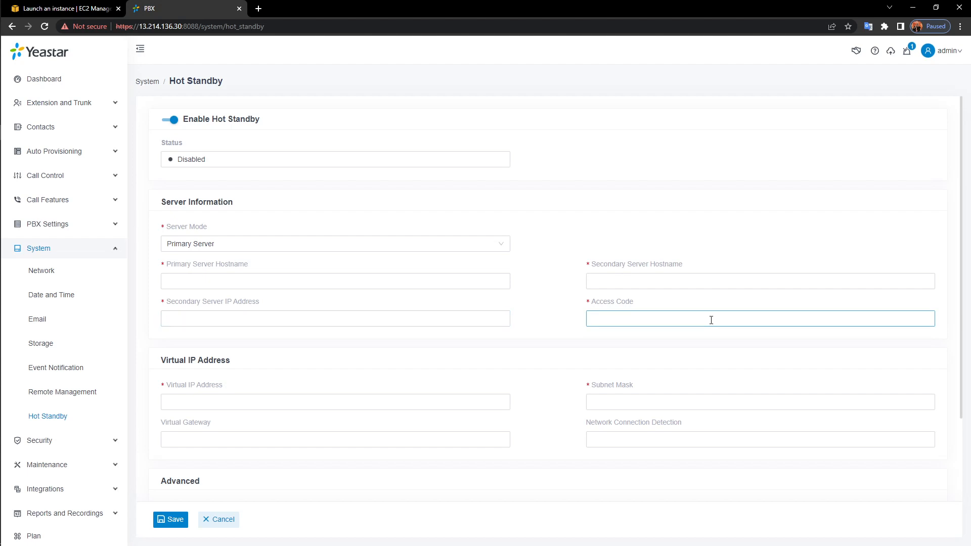
pyautogui.write('123456')
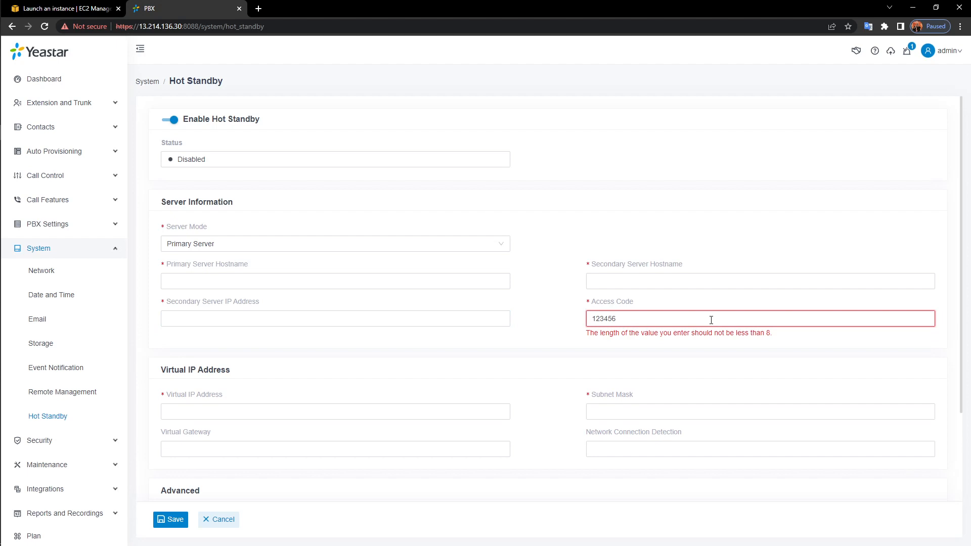
pyautogui.write('78')
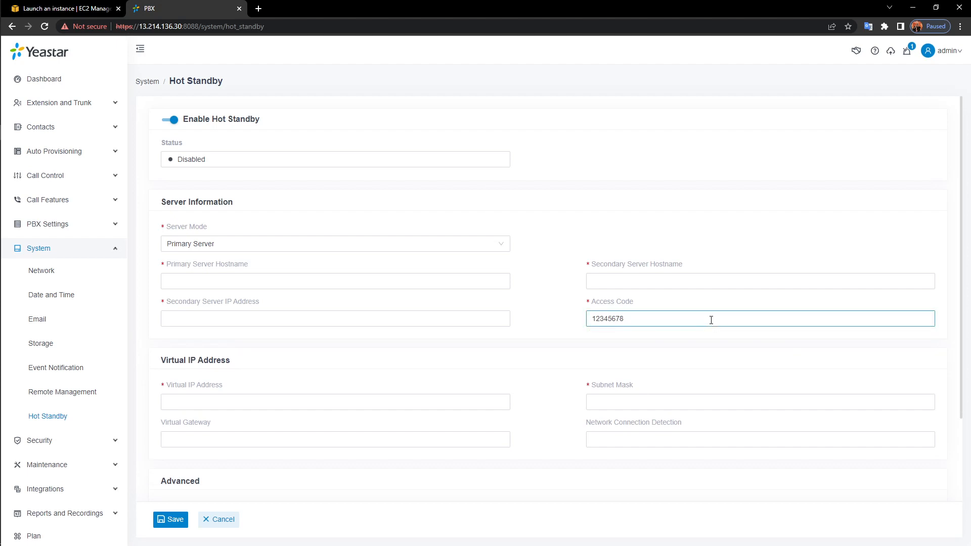
pyautogui.moveTo(657, 325); pyautogui.dragTo(501, 321)
pyautogui.scroll(-2, 446, 282)
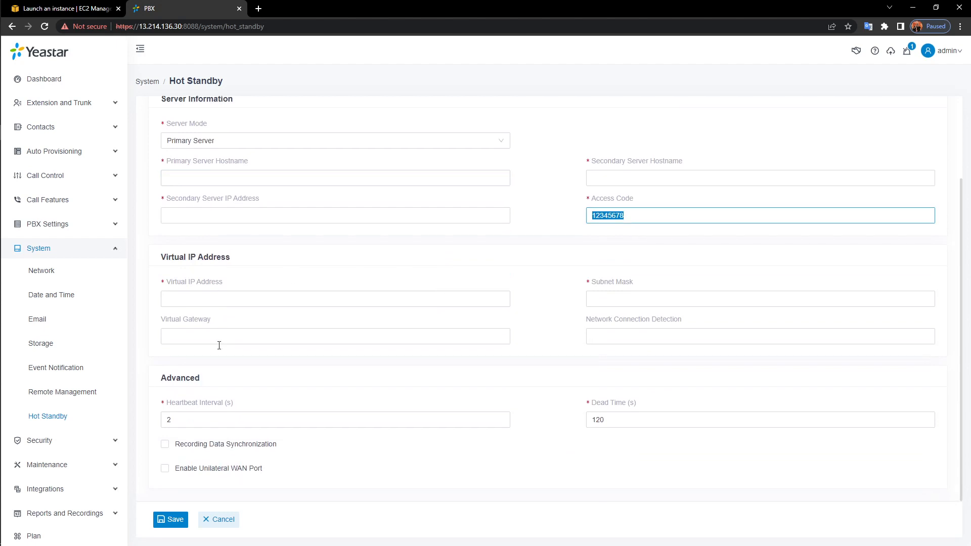
pyautogui.click(314, 301)
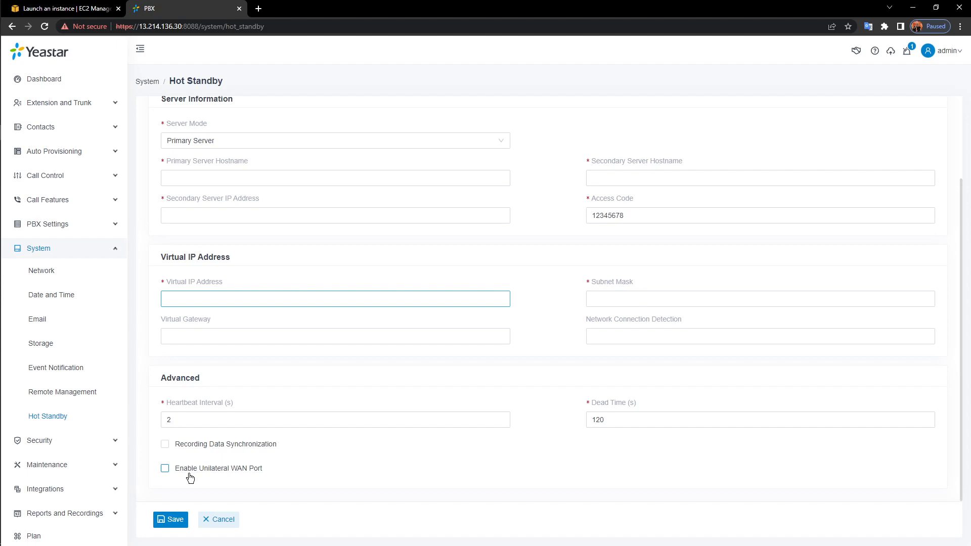
pyautogui.click(329, 478)
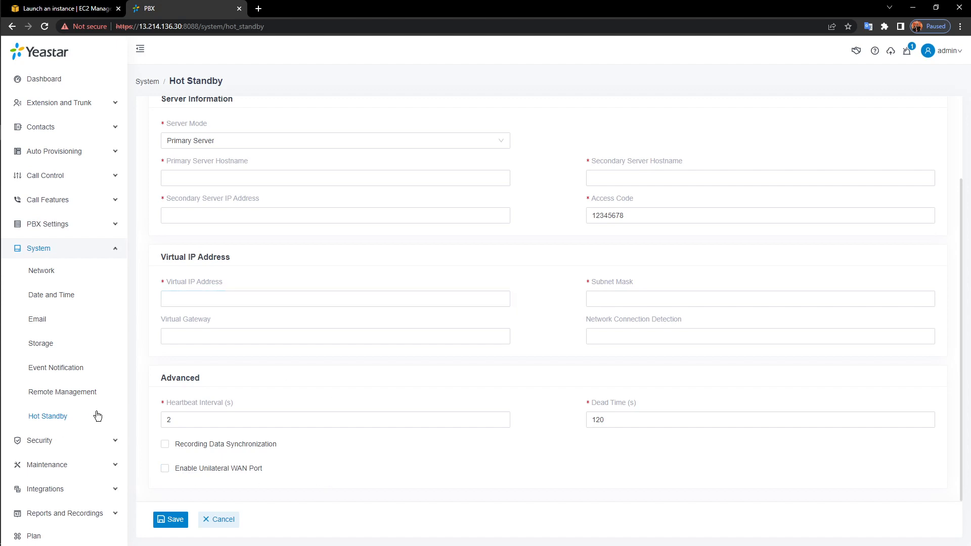
pyautogui.click(94, 255)
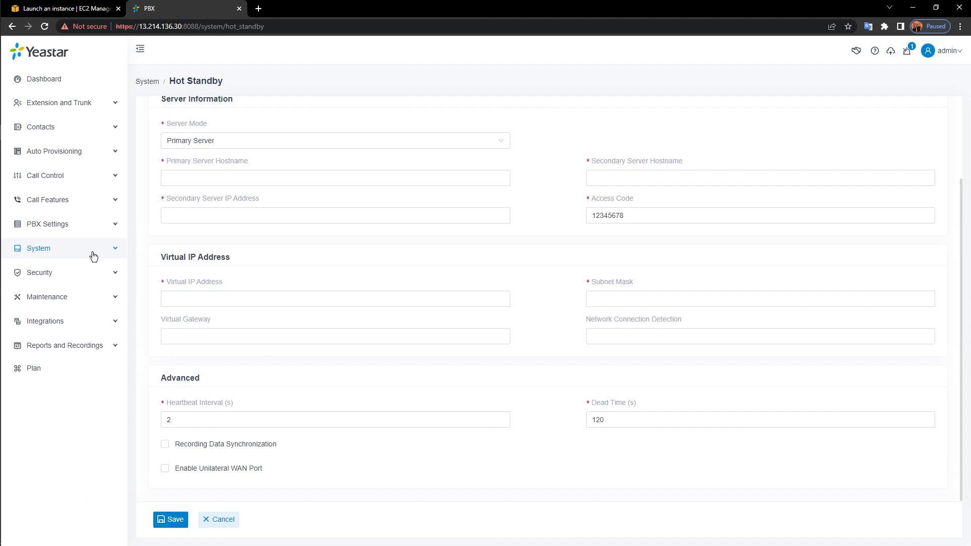